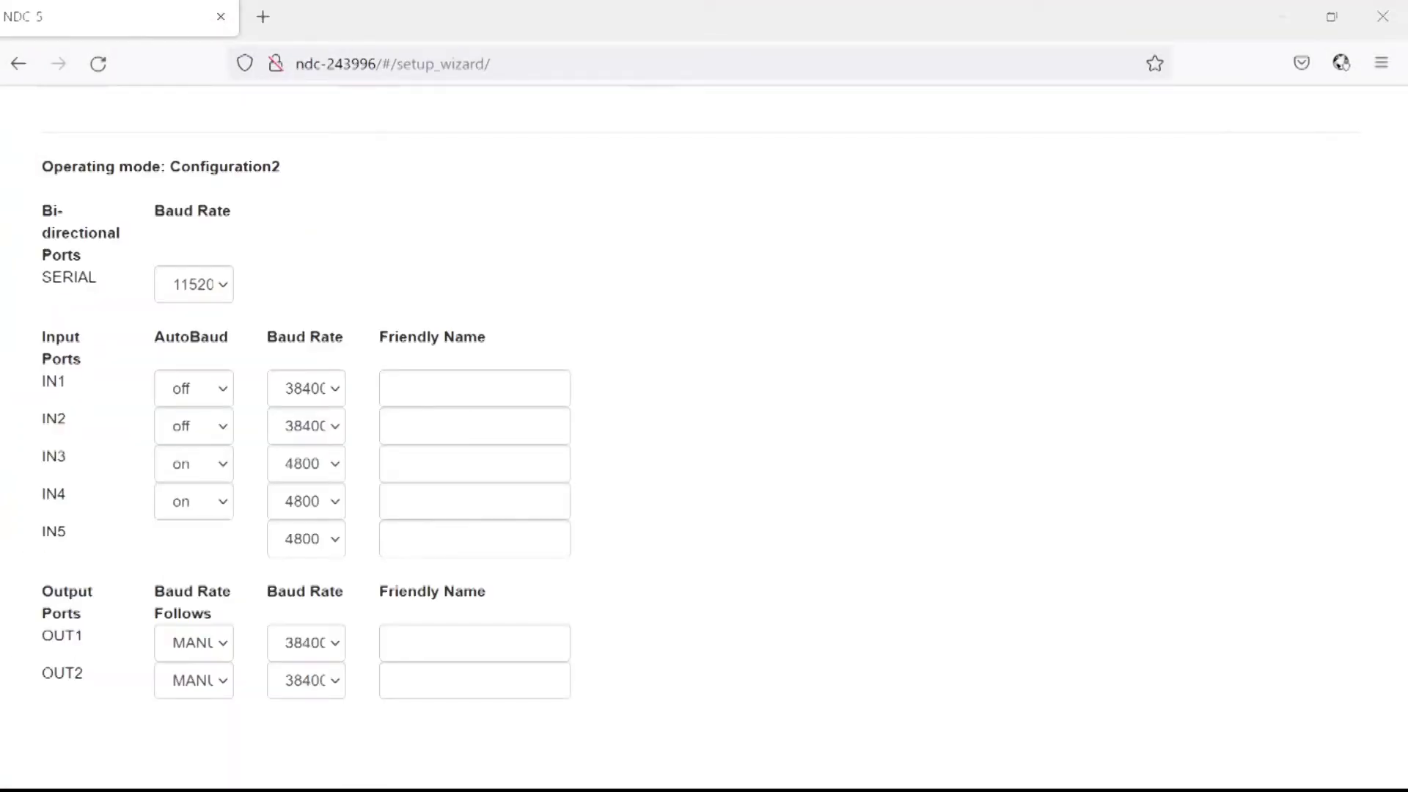
Accept the port baud rate settings for Configuration2 and continue to the alarm configuration page.
{"action": "key", "text": "Tab"}
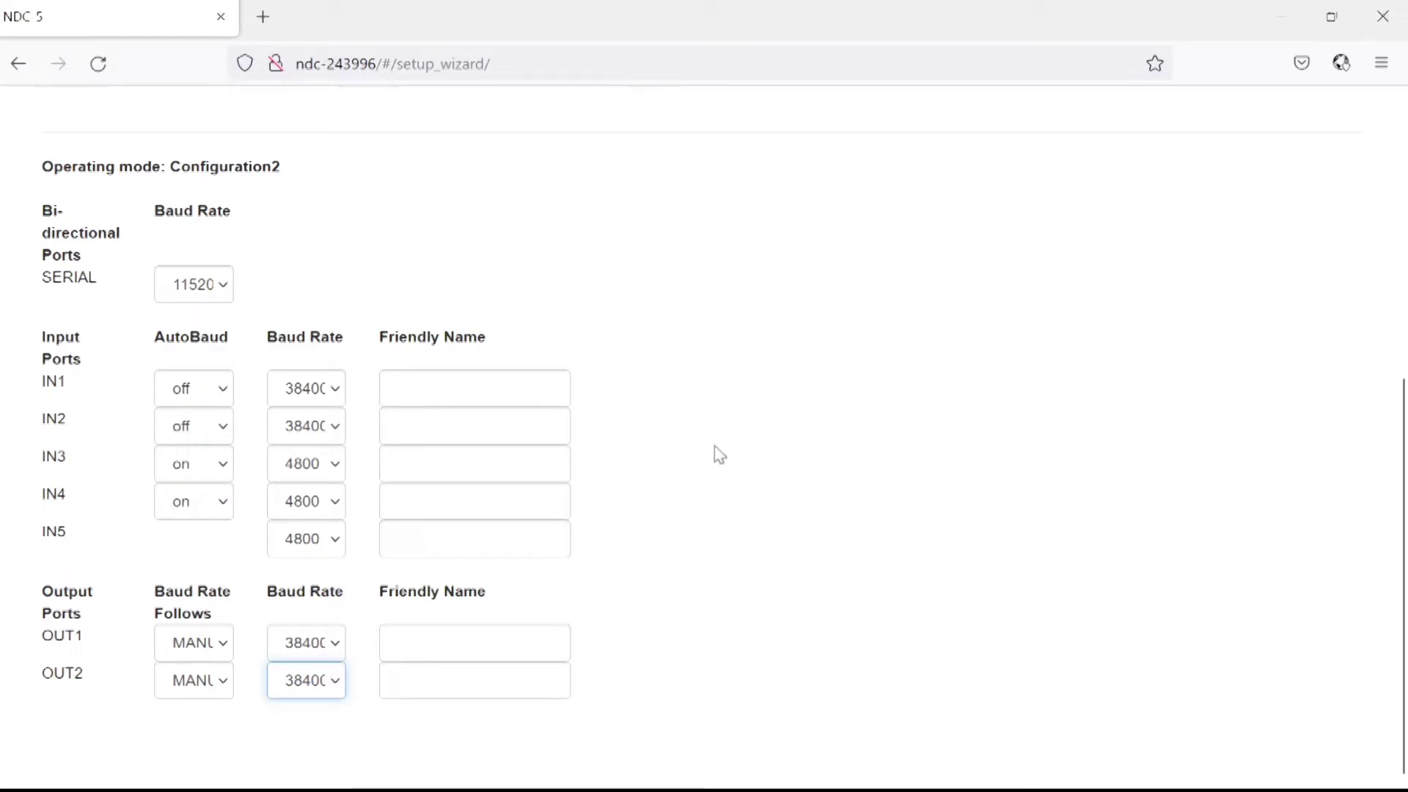
{"action": "scroll", "coordinate": [718, 454], "scroll_direction": "up", "scroll_amount": 4}
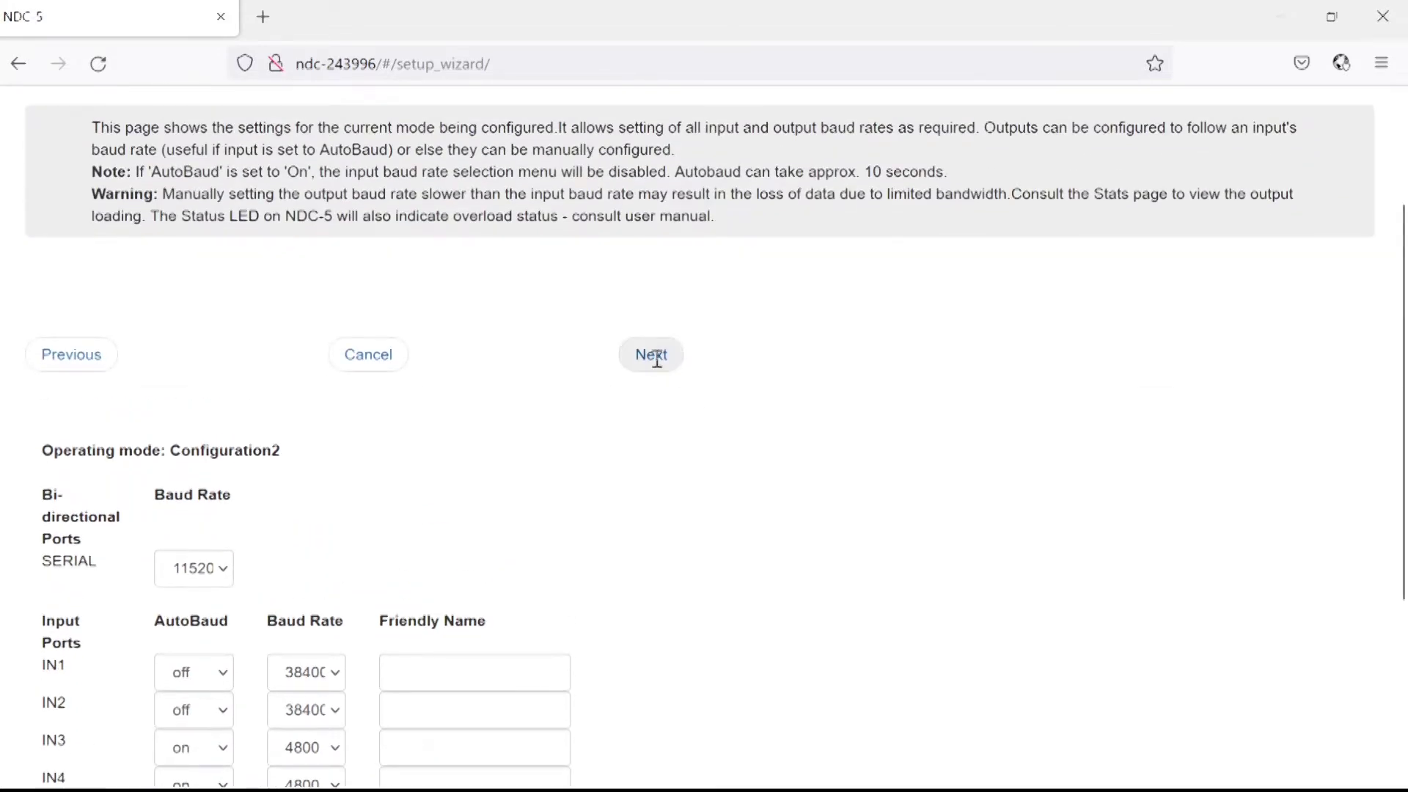
{"action": "left_click", "coordinate": [650, 354]}
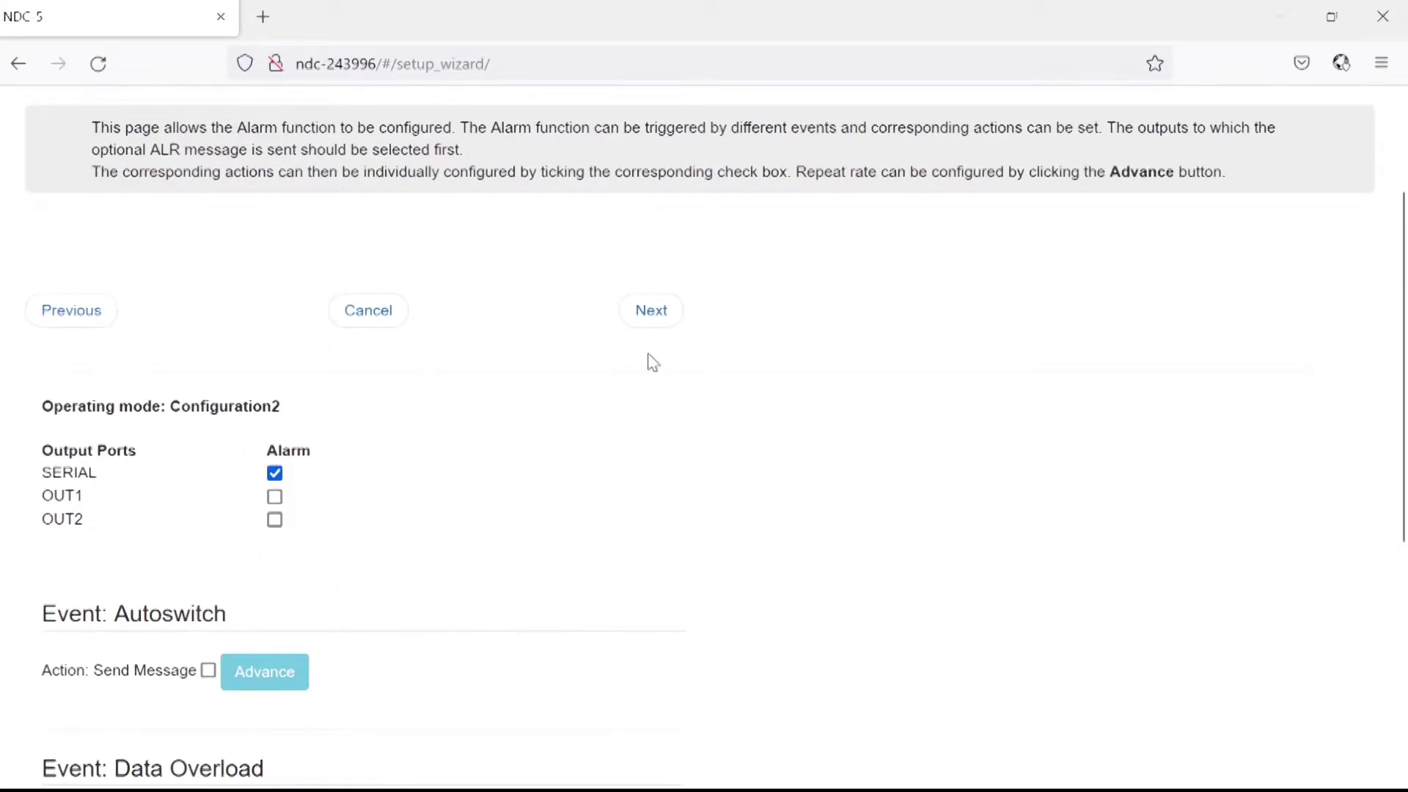
Review the alarm outputs and events without changing them, and continue to the Basic Routing page.
{"action": "scroll", "coordinate": [544, 601], "scroll_direction": "down", "scroll_amount": 3}
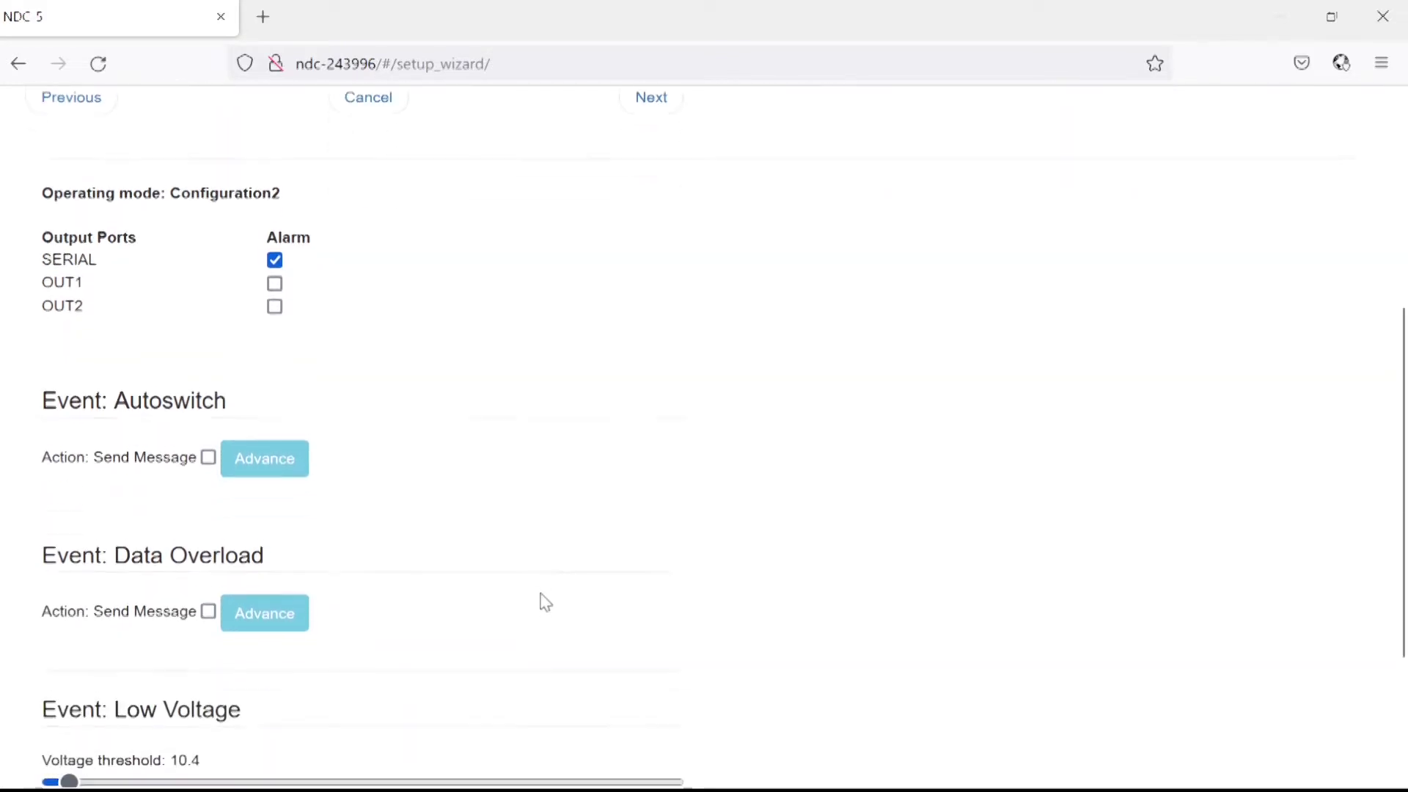
{"action": "scroll", "coordinate": [544, 601], "scroll_direction": "down", "scroll_amount": 2}
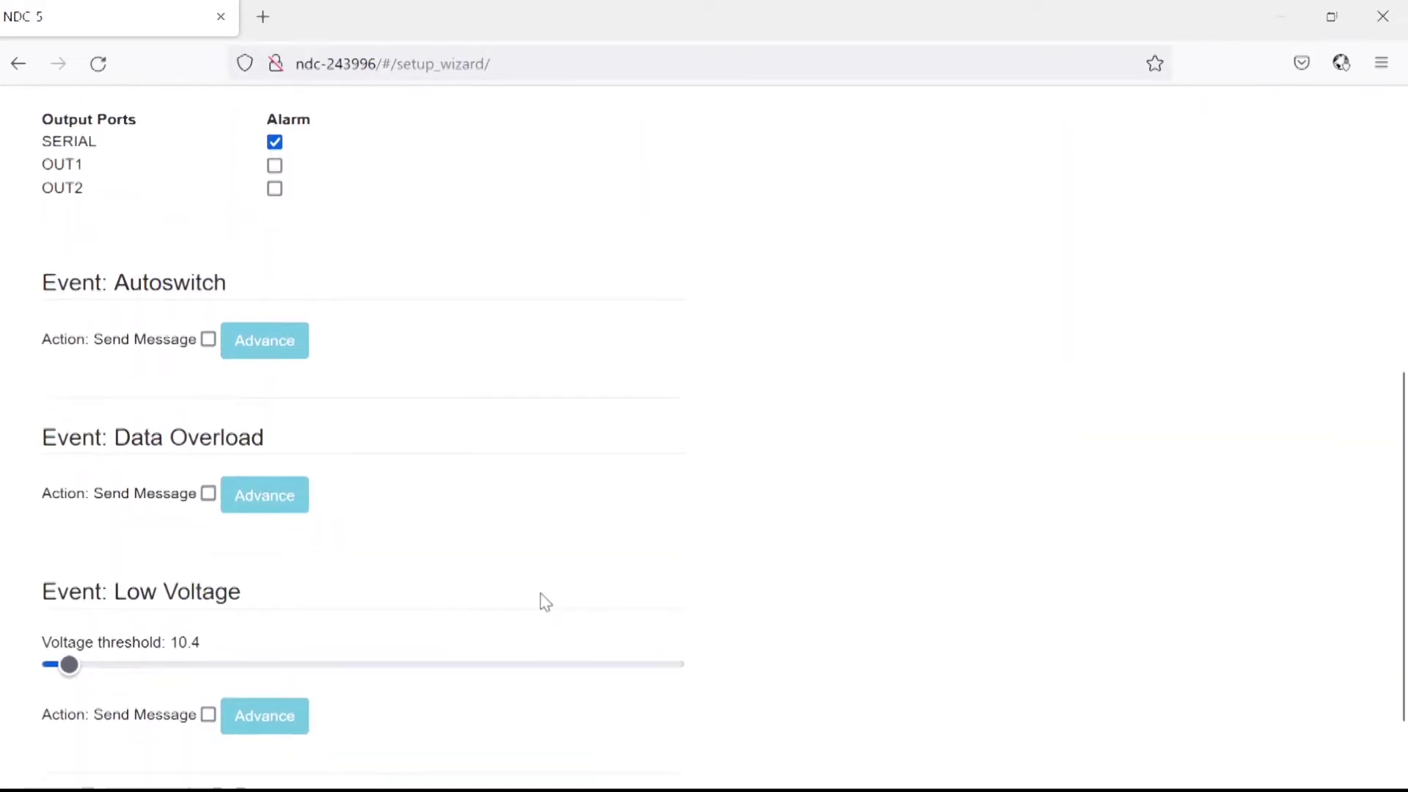
{"action": "scroll", "coordinate": [543, 602], "scroll_direction": "down", "scroll_amount": 1}
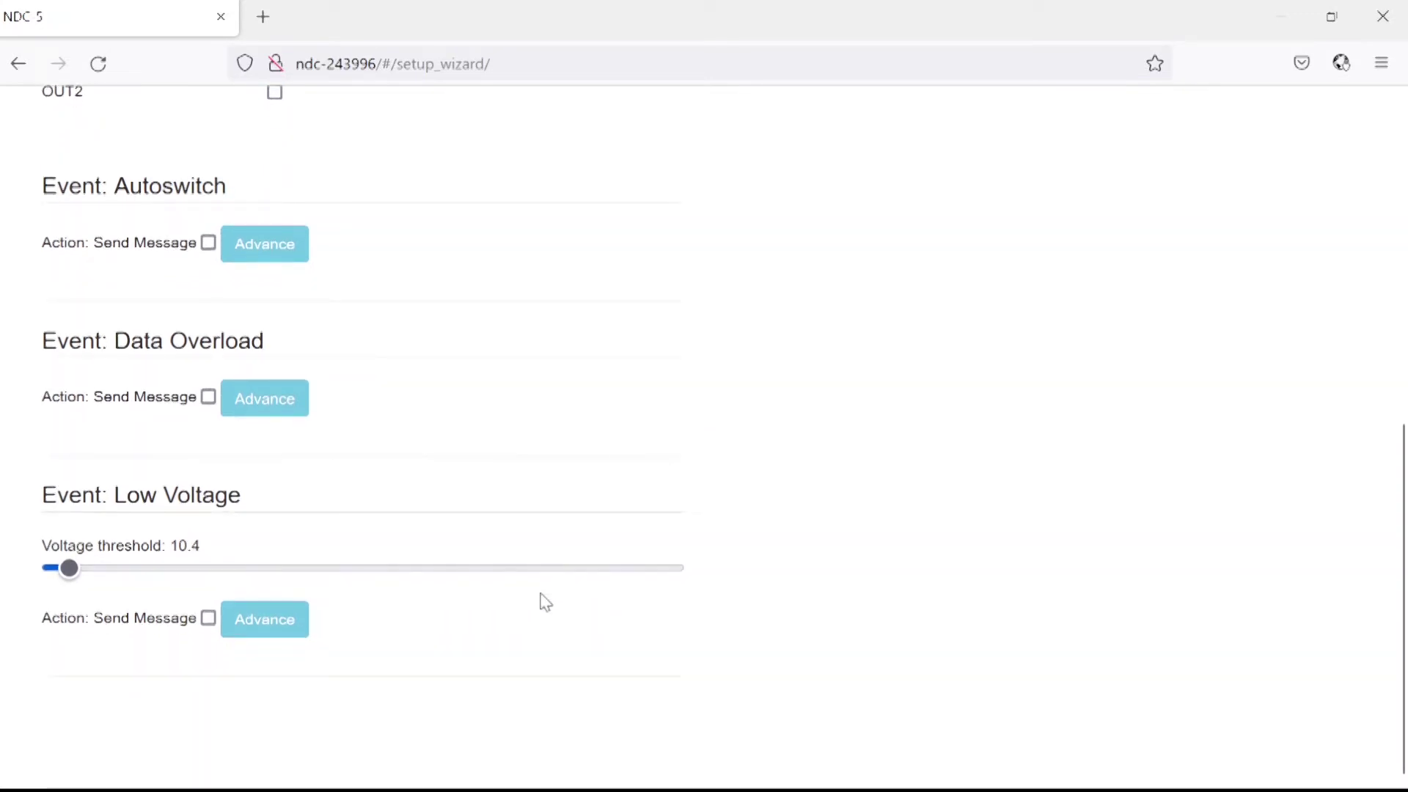
{"action": "scroll", "coordinate": [531, 311], "scroll_direction": "up", "scroll_amount": 2}
{"action": "scroll", "coordinate": [535, 314], "scroll_direction": "up", "scroll_amount": 2}
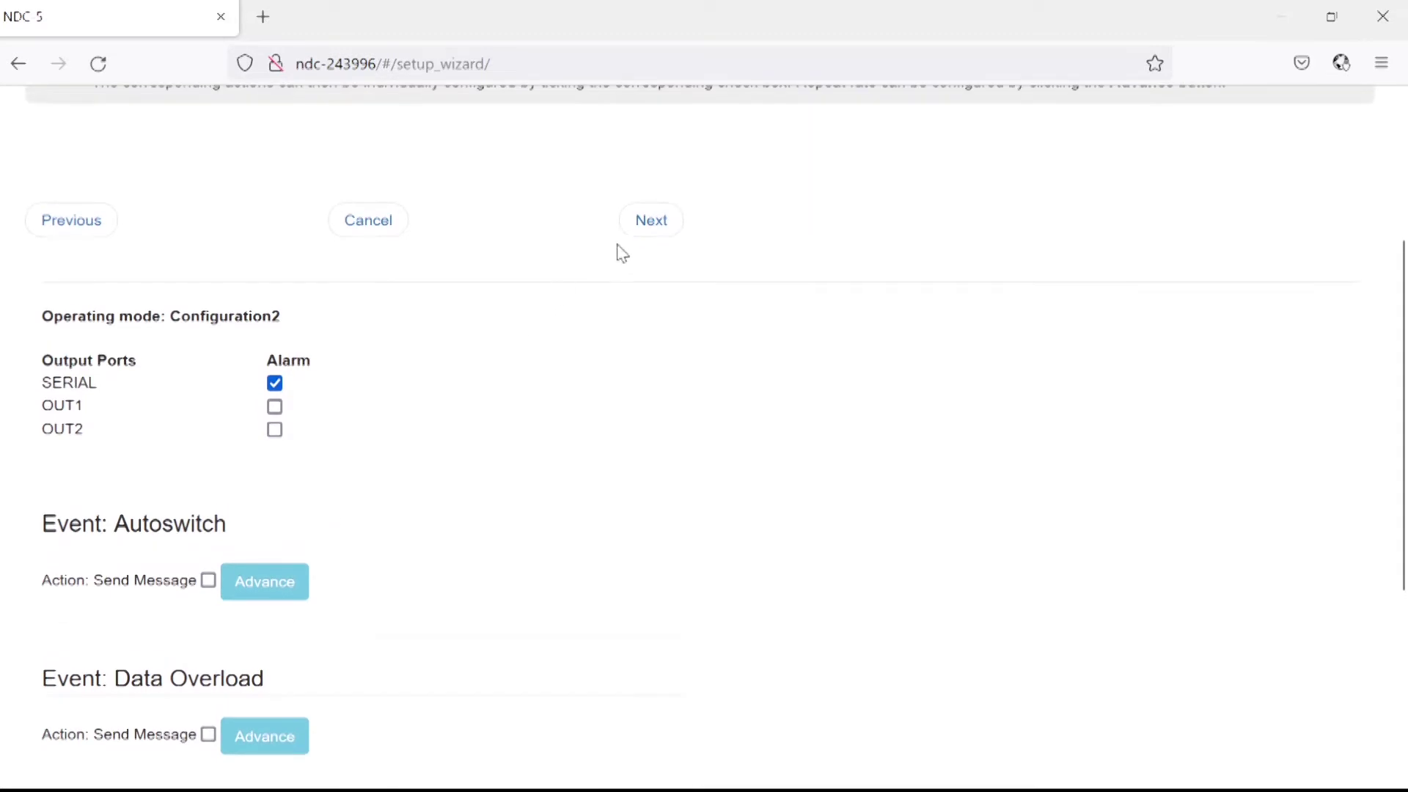
{"action": "left_click", "coordinate": [662, 224]}
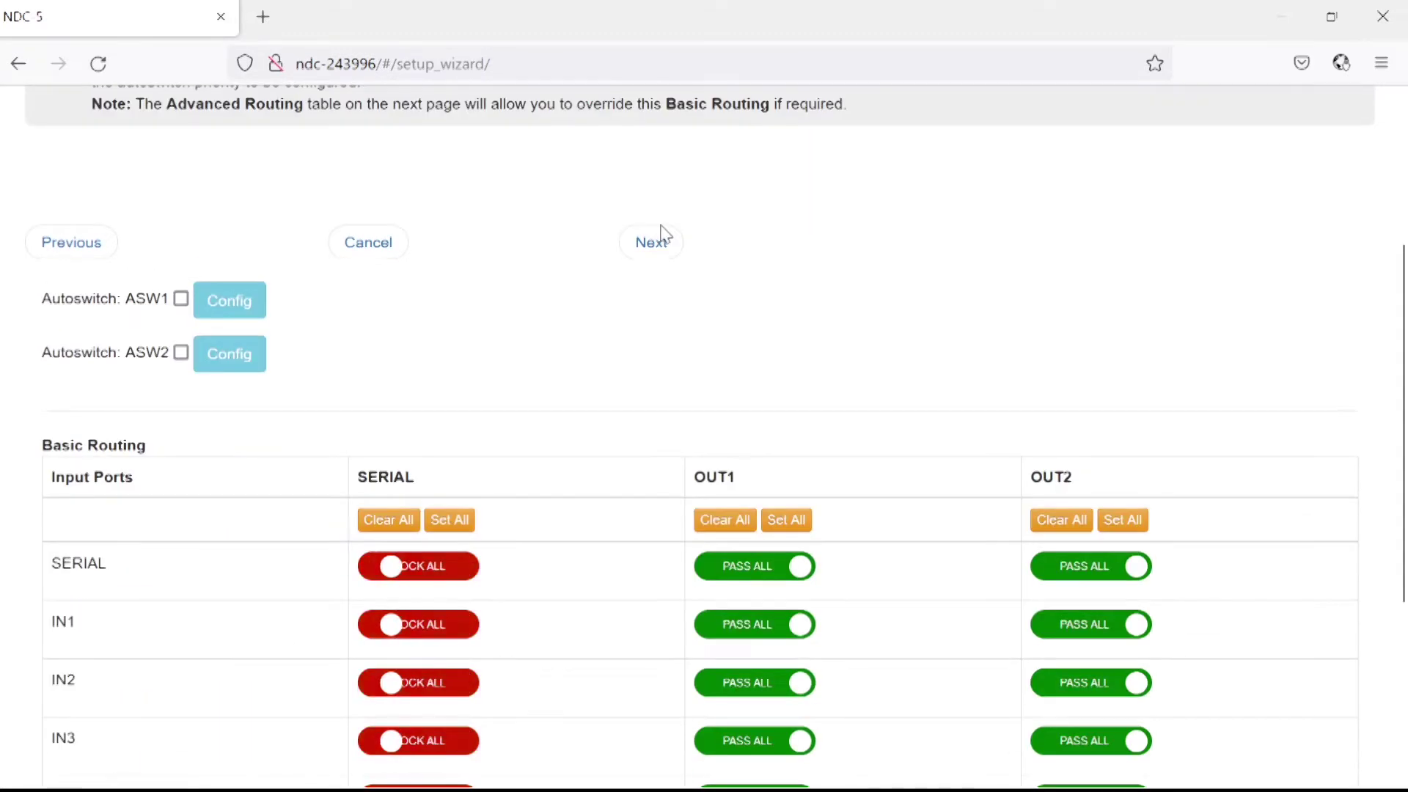
Set all input ports to PASS ALL for the SERIAL output in the Basic Routing table.
{"action": "scroll", "coordinate": [580, 471], "scroll_direction": "down", "scroll_amount": 1}
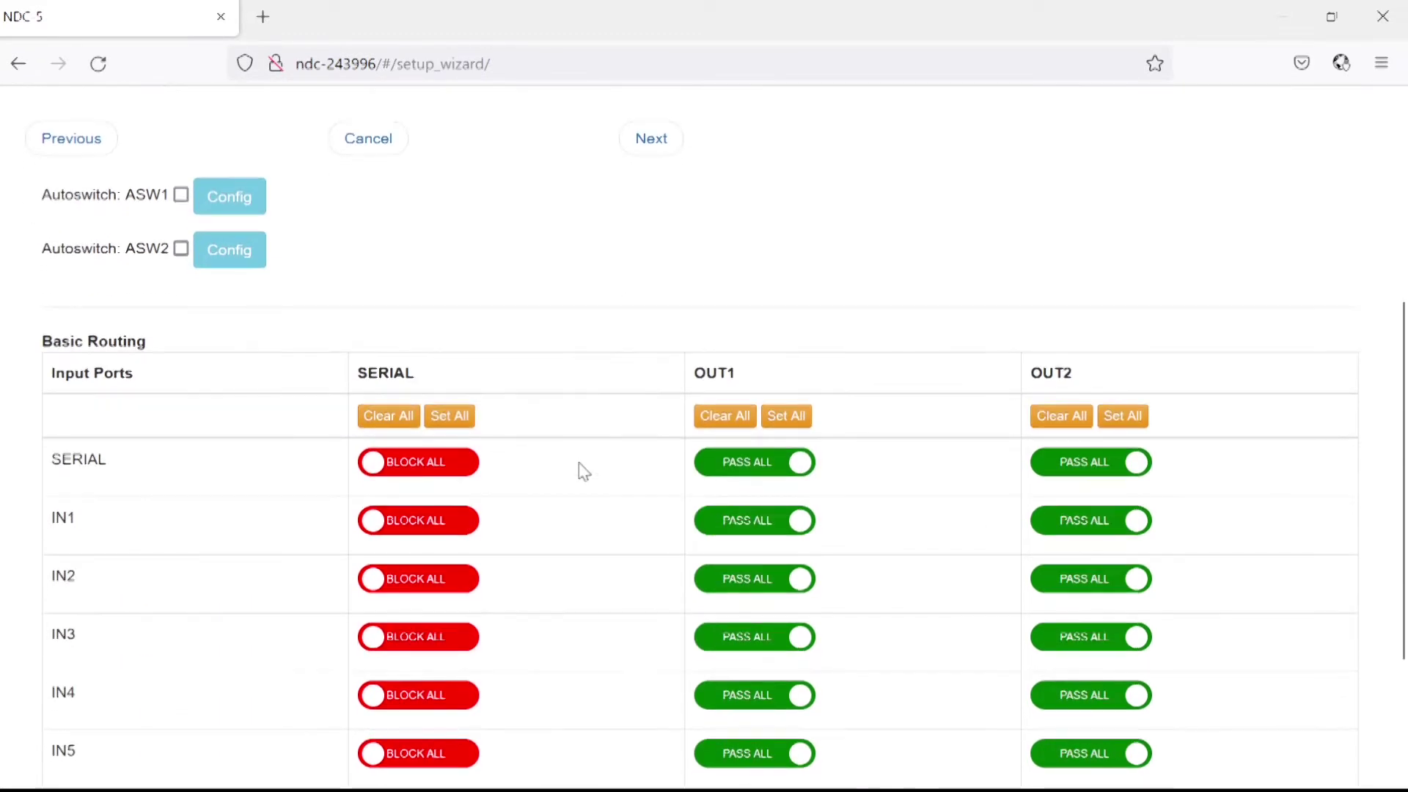
{"action": "scroll", "coordinate": [582, 471], "scroll_direction": "down", "scroll_amount": 1}
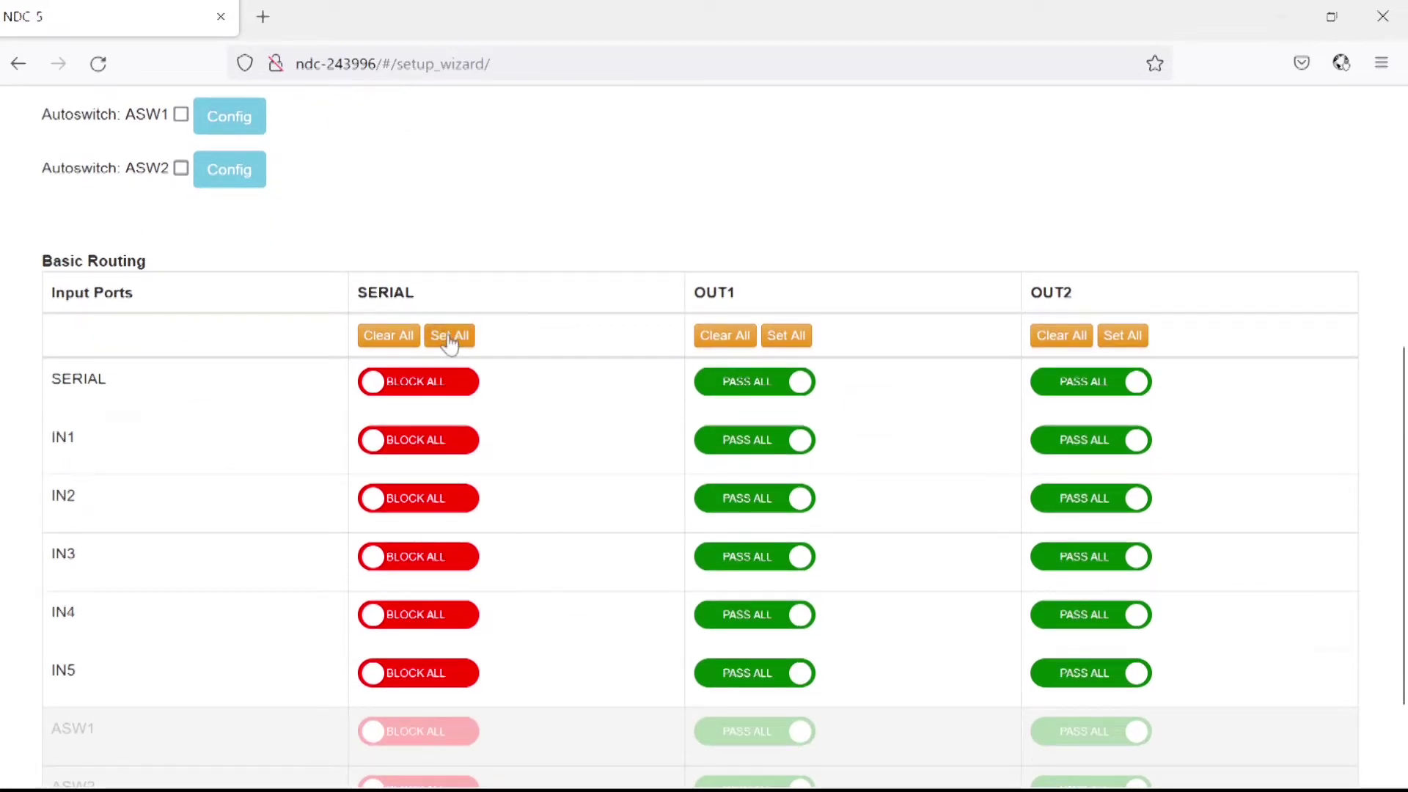
{"action": "left_click", "coordinate": [449, 336]}
{"action": "scroll", "coordinate": [620, 331], "scroll_direction": "down", "scroll_amount": 1}
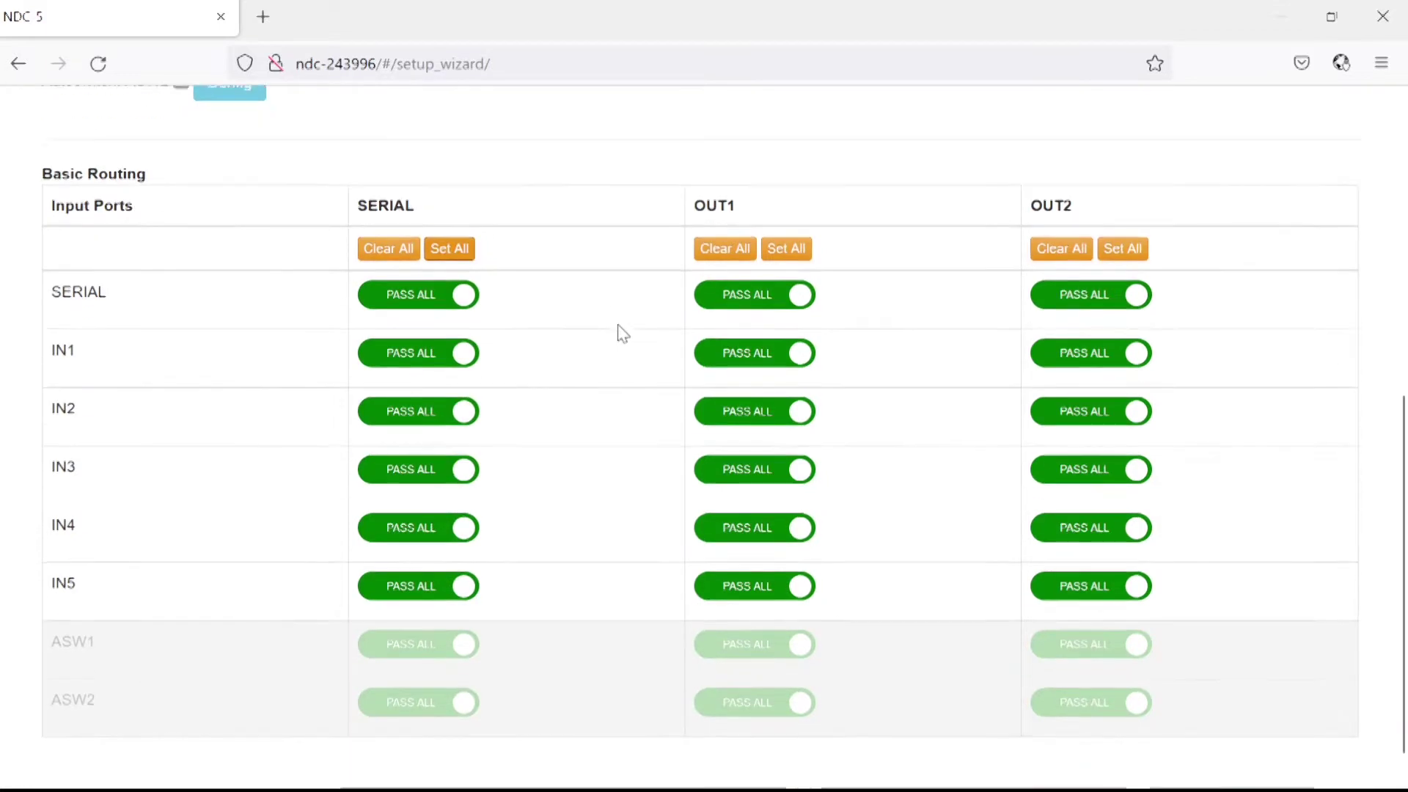
Set all input ports to PASS ALL for the OUT1 output in the Basic Routing table.
{"action": "scroll", "coordinate": [622, 334], "scroll_direction": "up", "scroll_amount": 2}
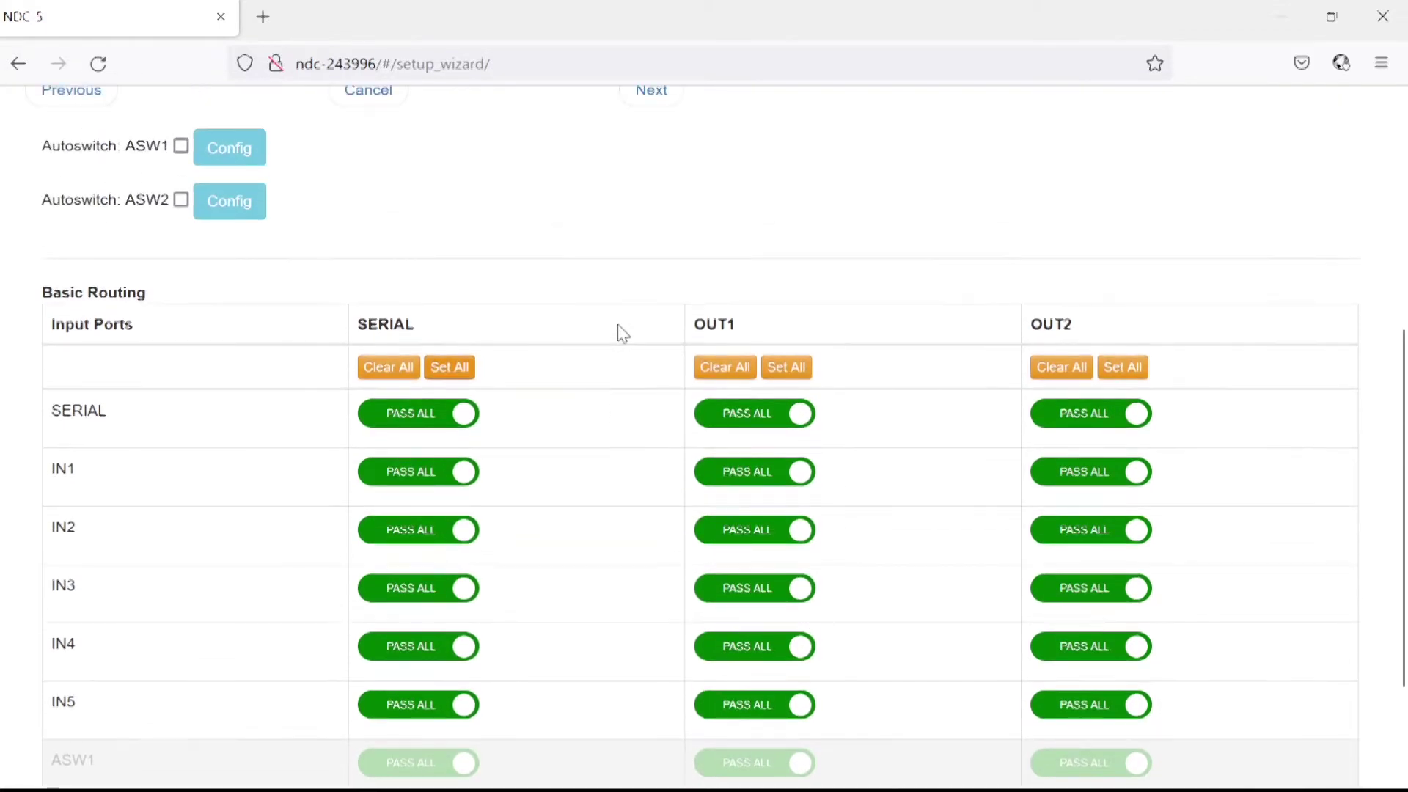
{"action": "scroll", "coordinate": [622, 333], "scroll_direction": "up", "scroll_amount": 1}
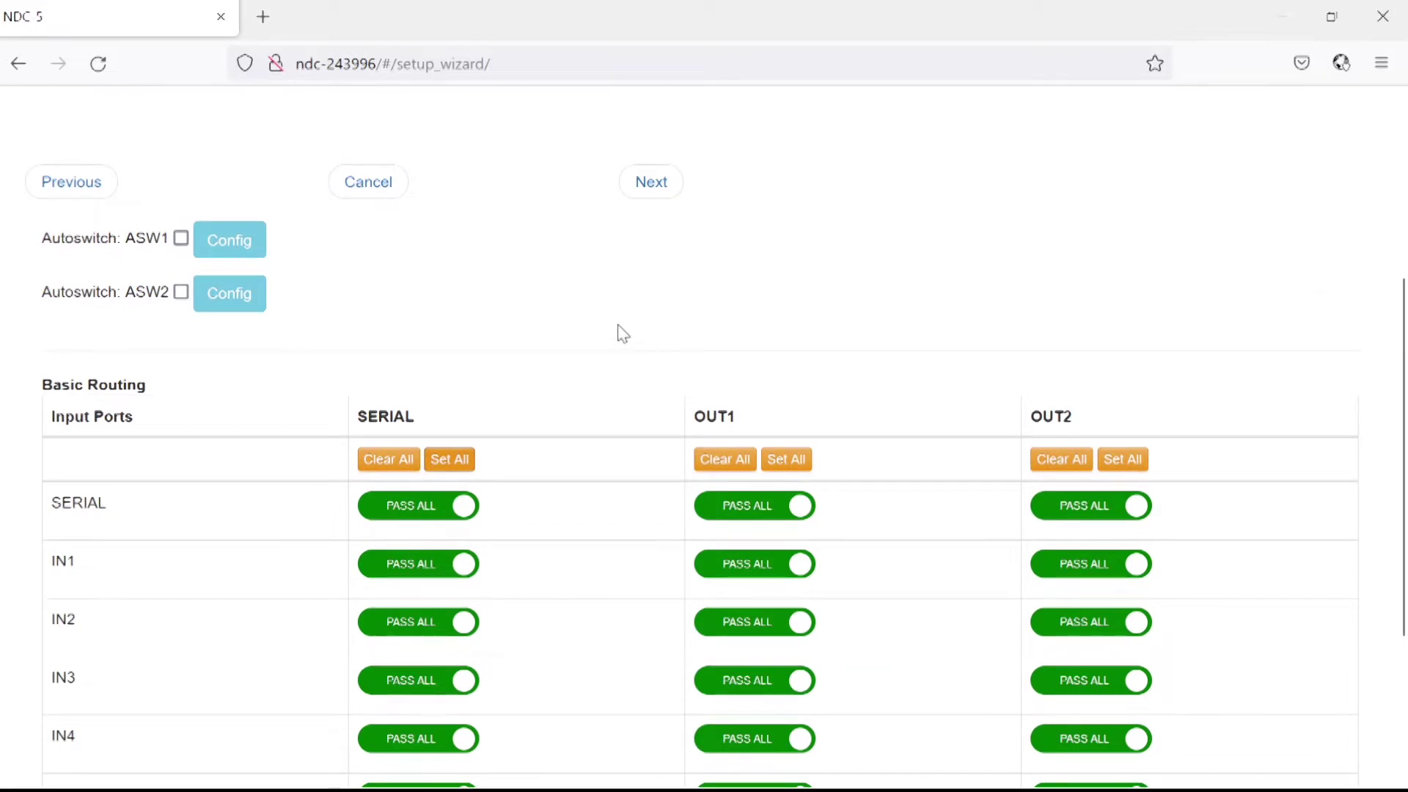
{"action": "scroll", "coordinate": [622, 334], "scroll_direction": "down", "scroll_amount": 2}
{"action": "scroll", "coordinate": [620, 332], "scroll_direction": "down", "scroll_amount": 1}
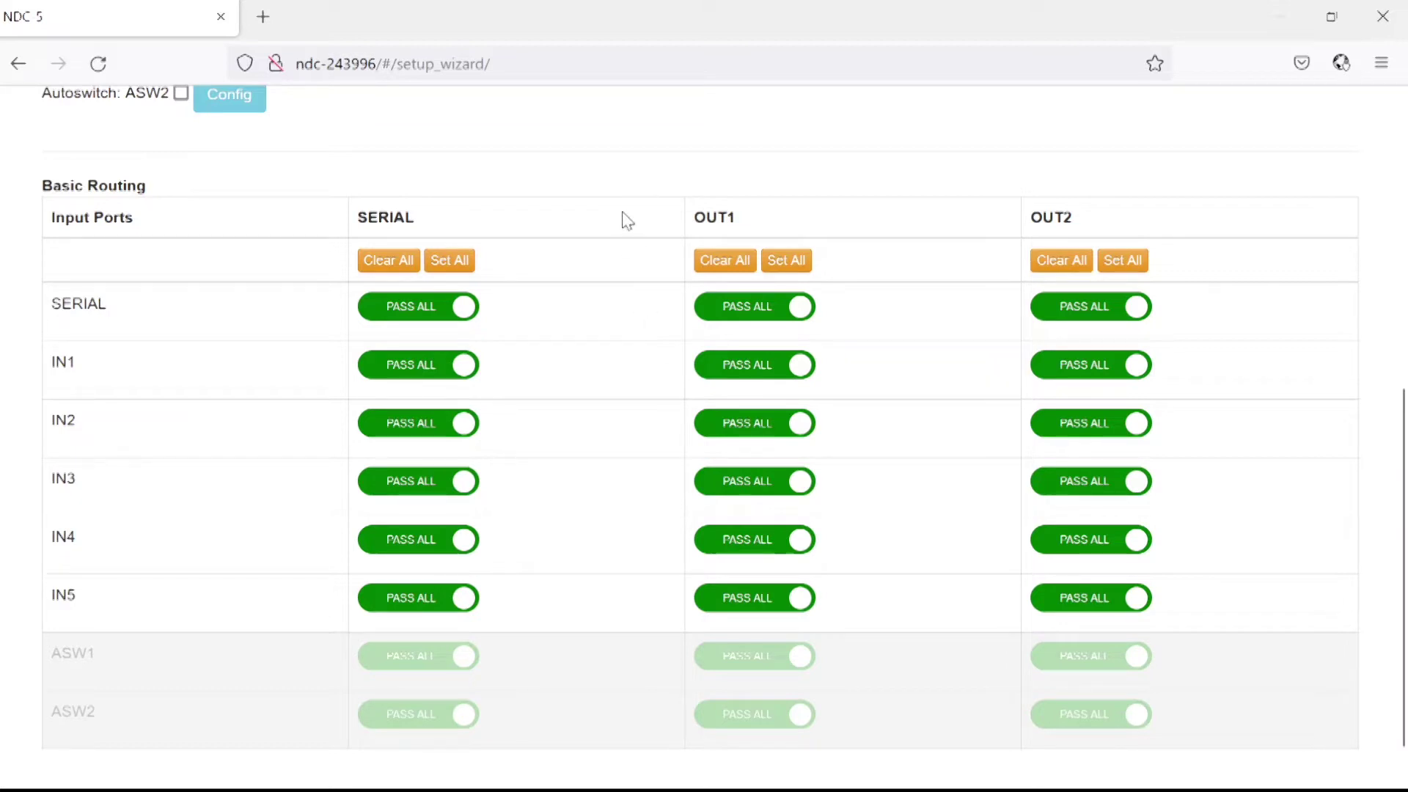
{"action": "left_click", "coordinate": [794, 267]}
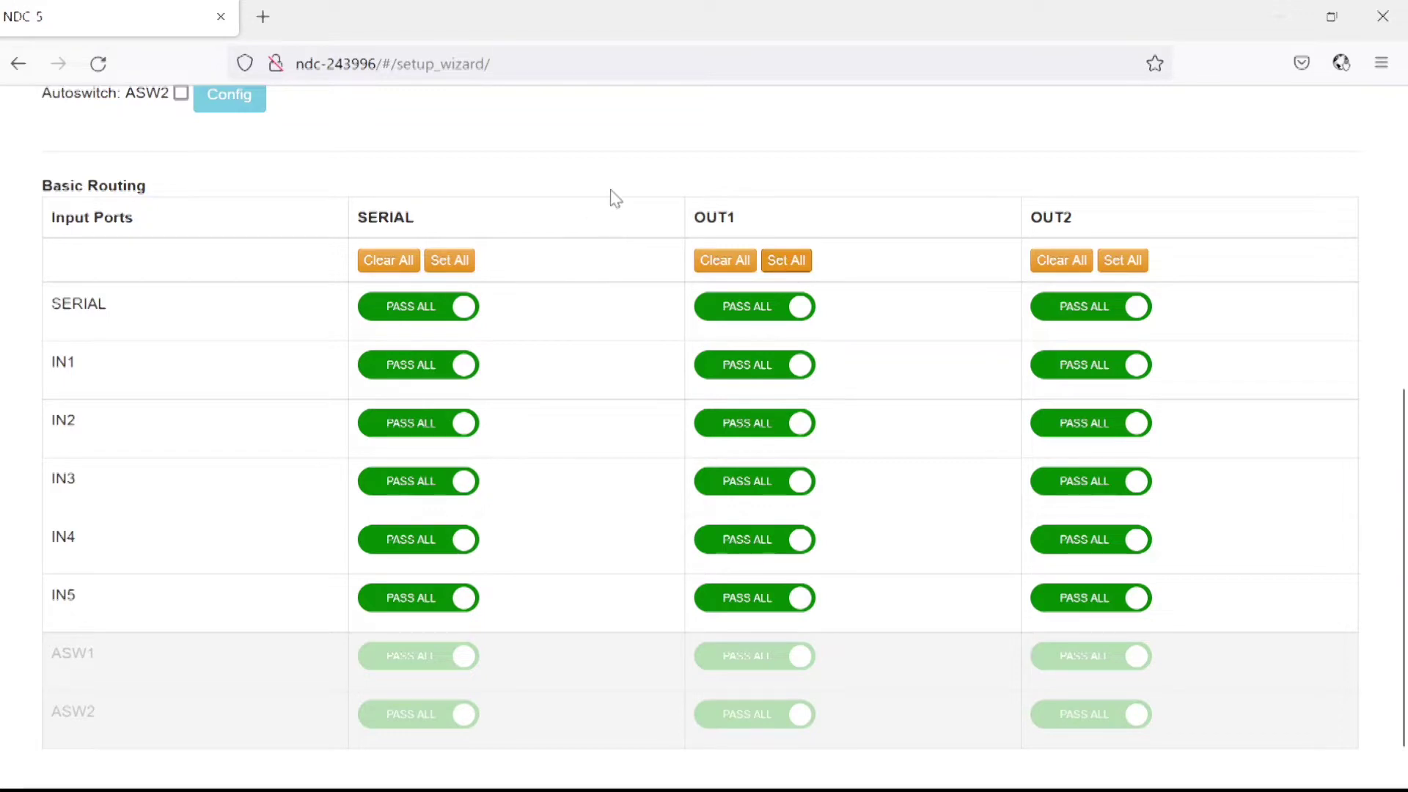
Enable autoswitch ASW1 and assign IN3 as its input channel.
{"action": "scroll", "coordinate": [614, 198], "scroll_direction": "up", "scroll_amount": 3}
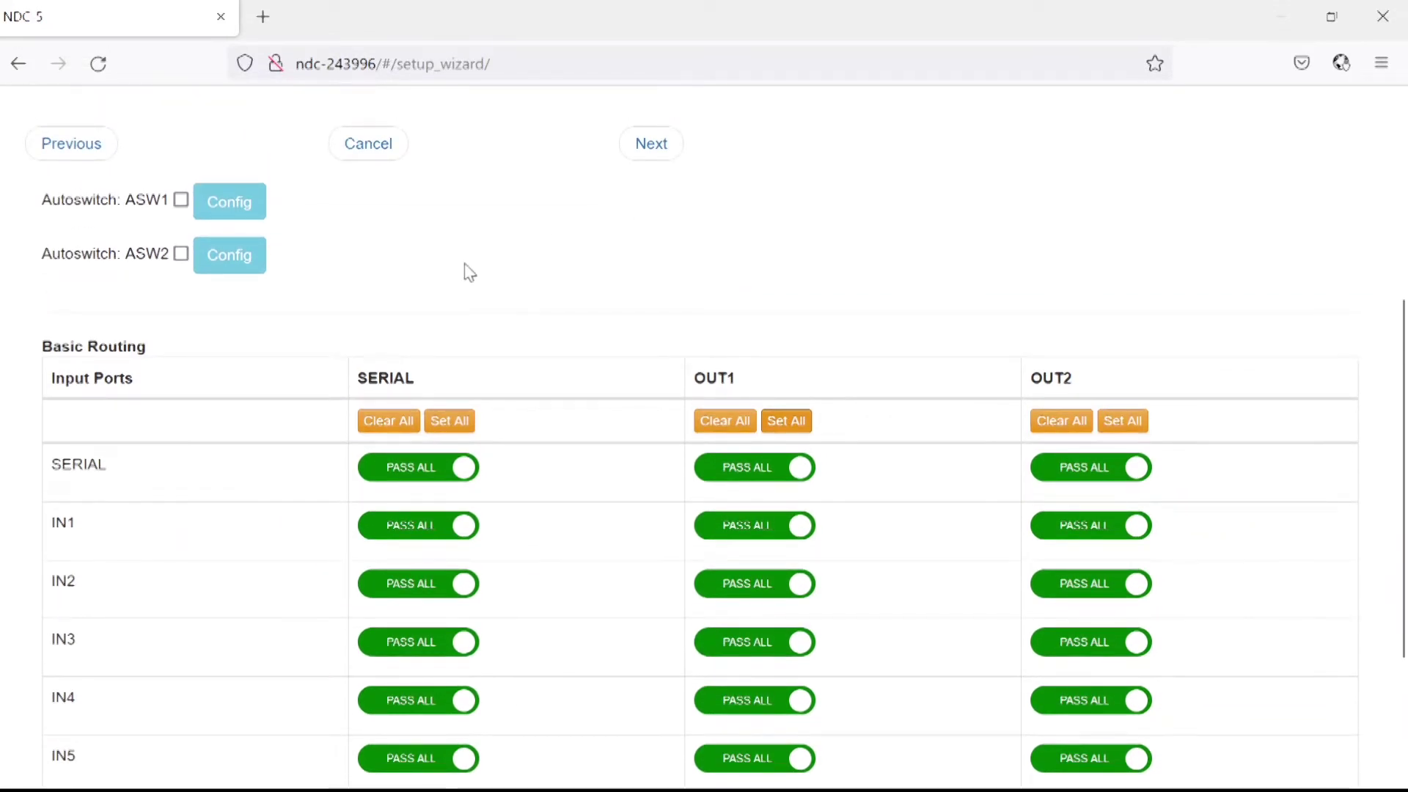
{"action": "left_click", "coordinate": [181, 205]}
{"action": "left_click", "coordinate": [235, 209]}
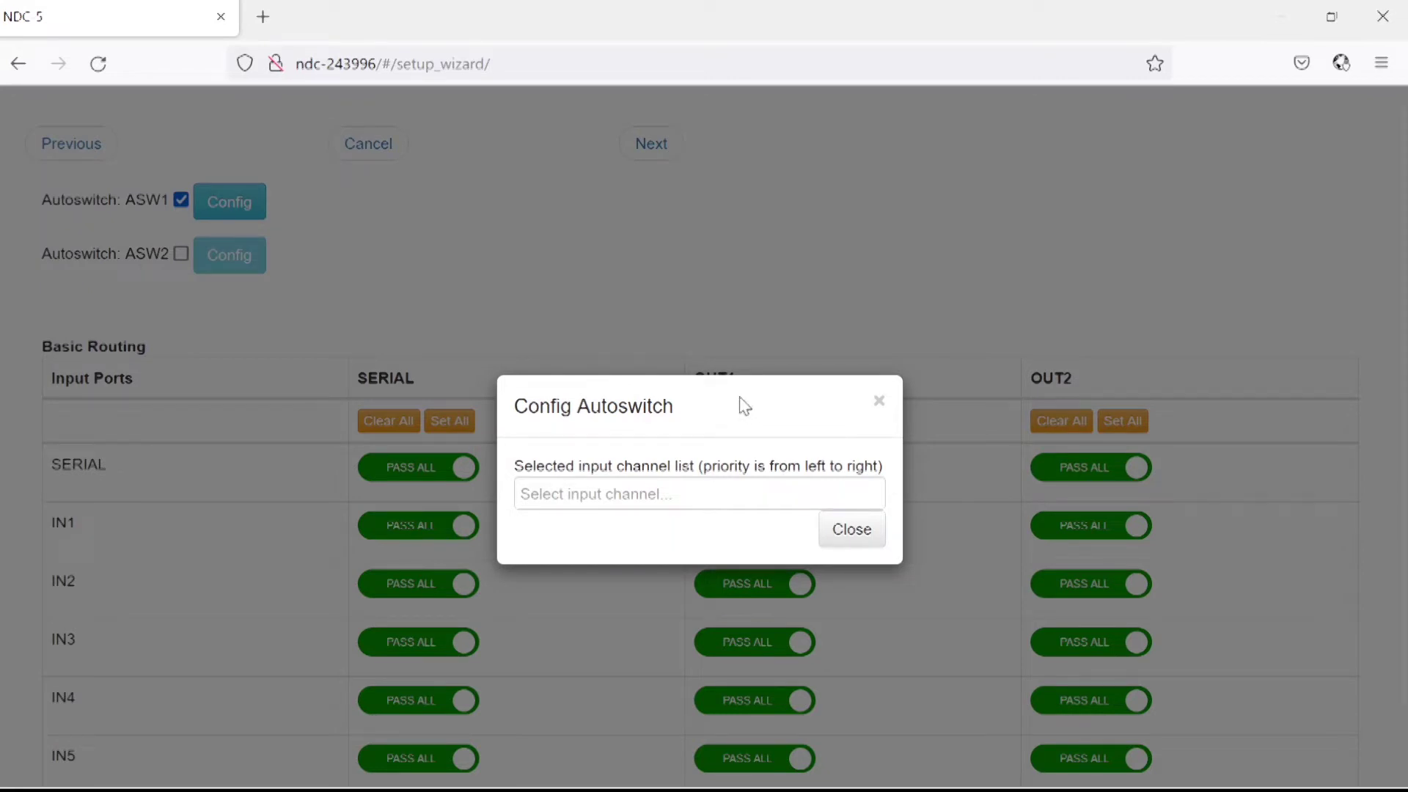
{"action": "left_click", "coordinate": [683, 496]}
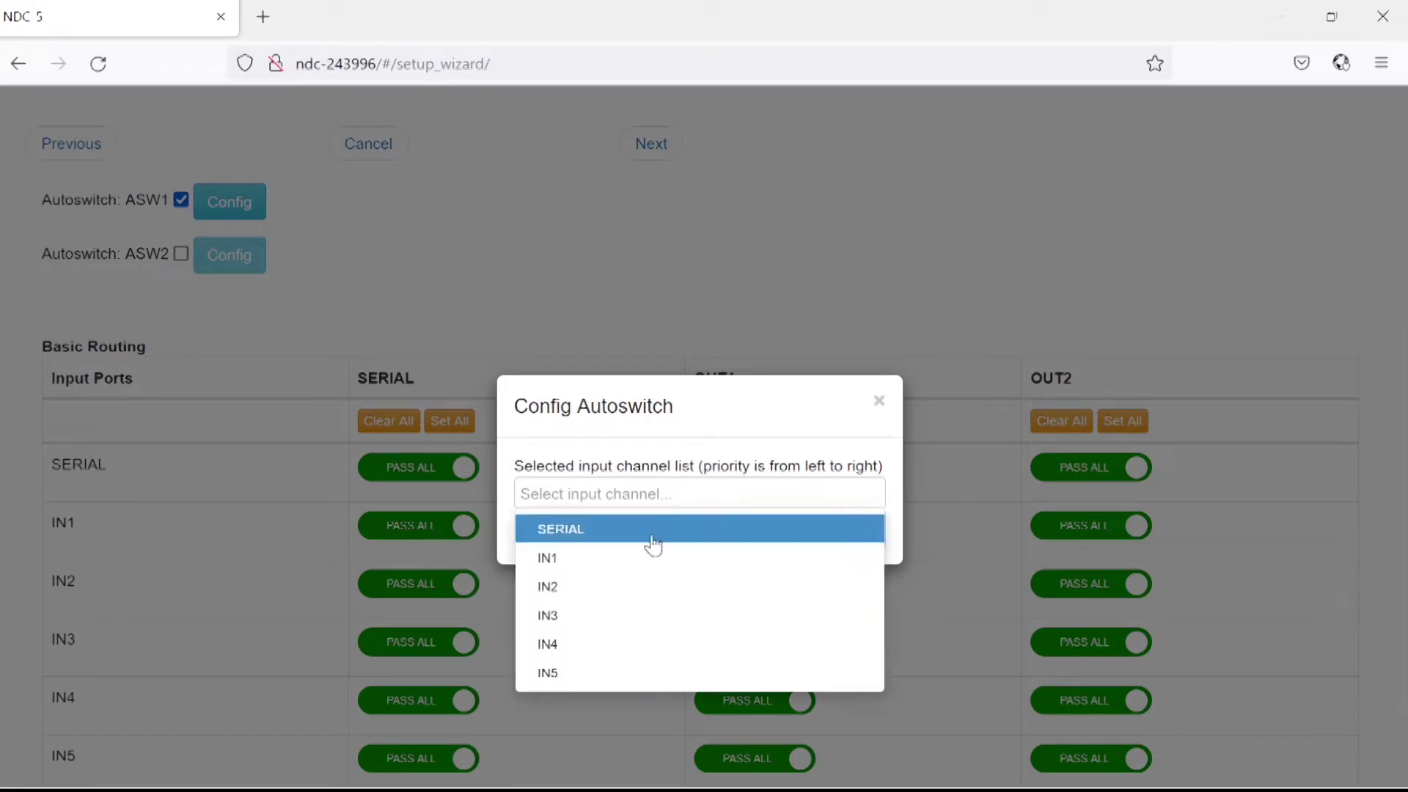
{"action": "left_click", "coordinate": [560, 620]}
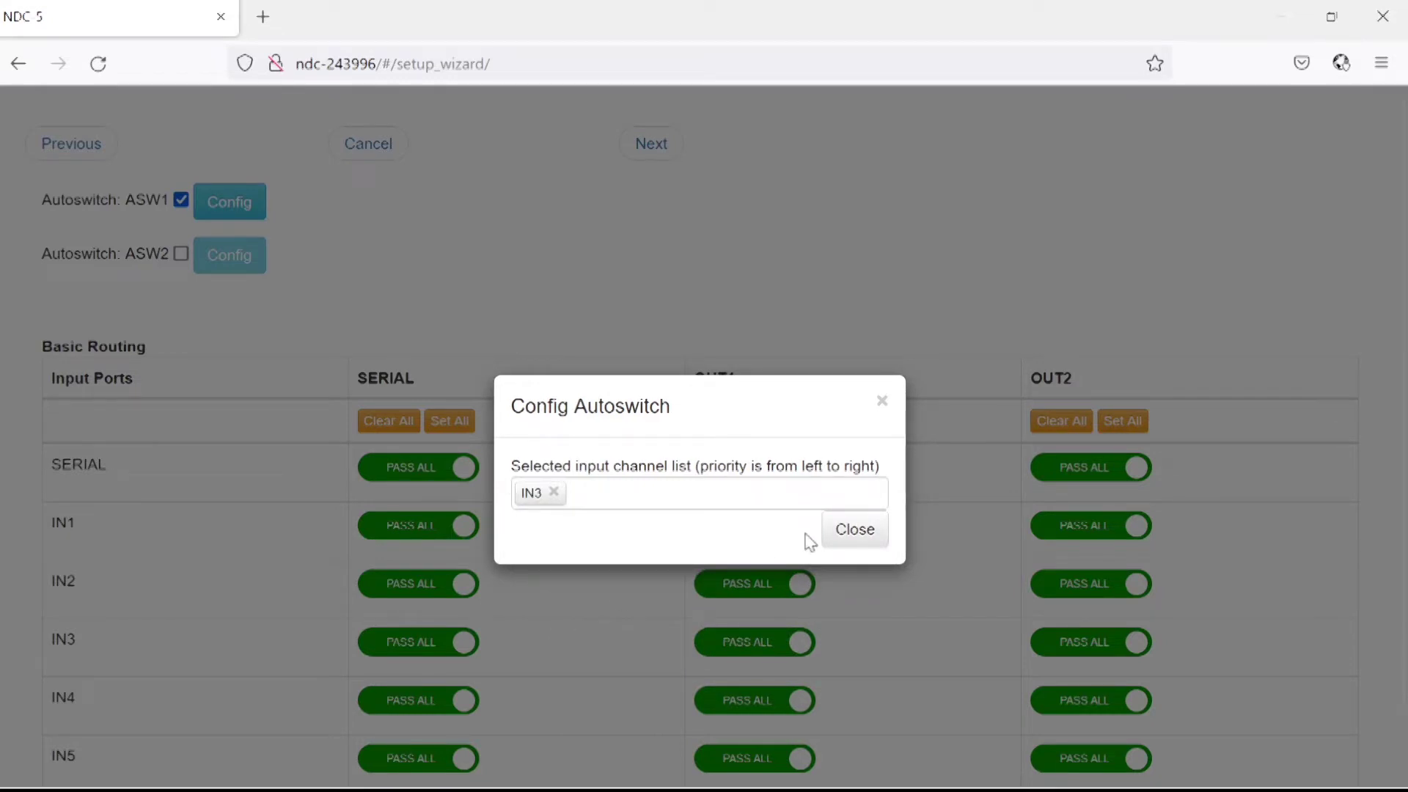
{"action": "left_click", "coordinate": [857, 537]}
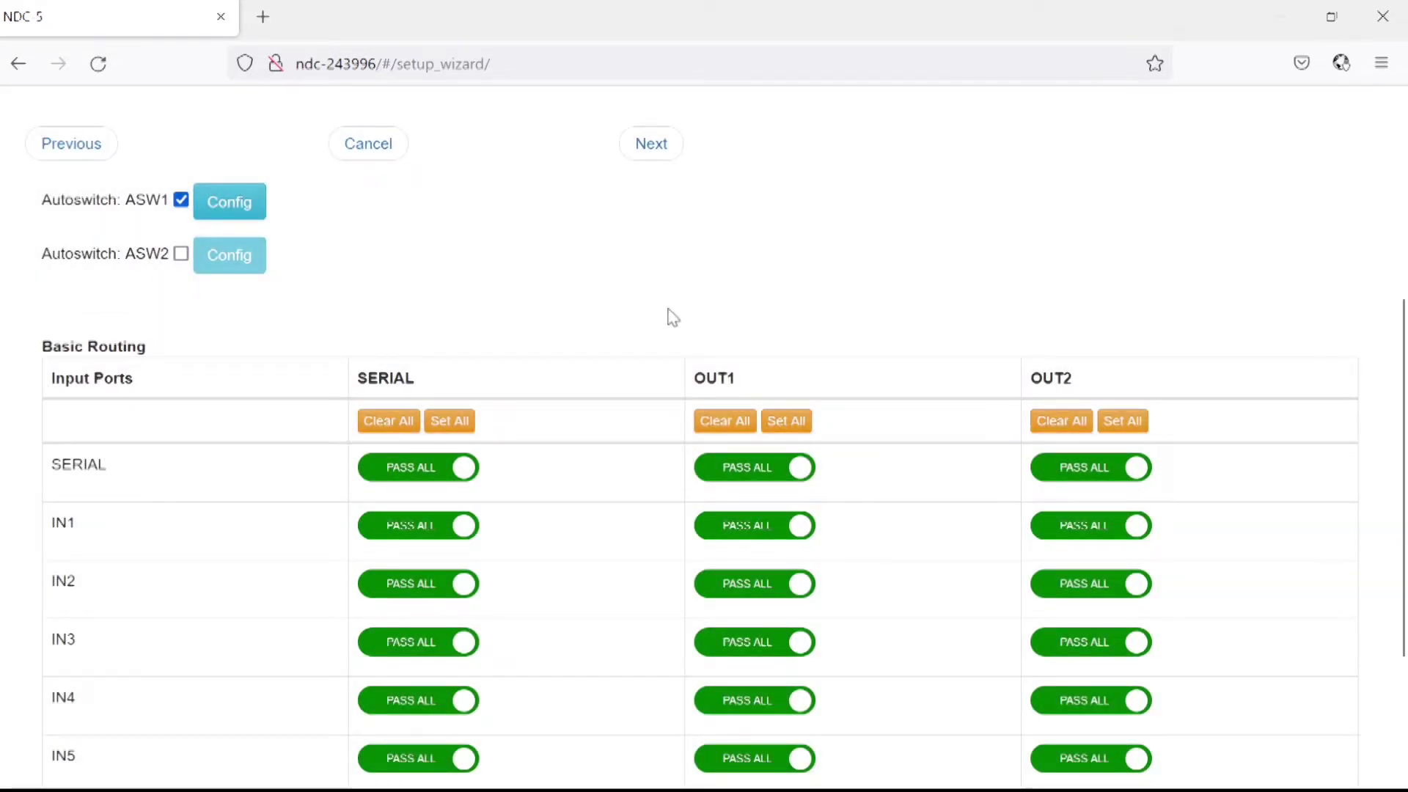
Enable autoswitch ASW2 with IN3 as its input channel, and continue to the Advance Routing page.
{"action": "left_click", "coordinate": [182, 257]}
{"action": "left_click", "coordinate": [232, 265]}
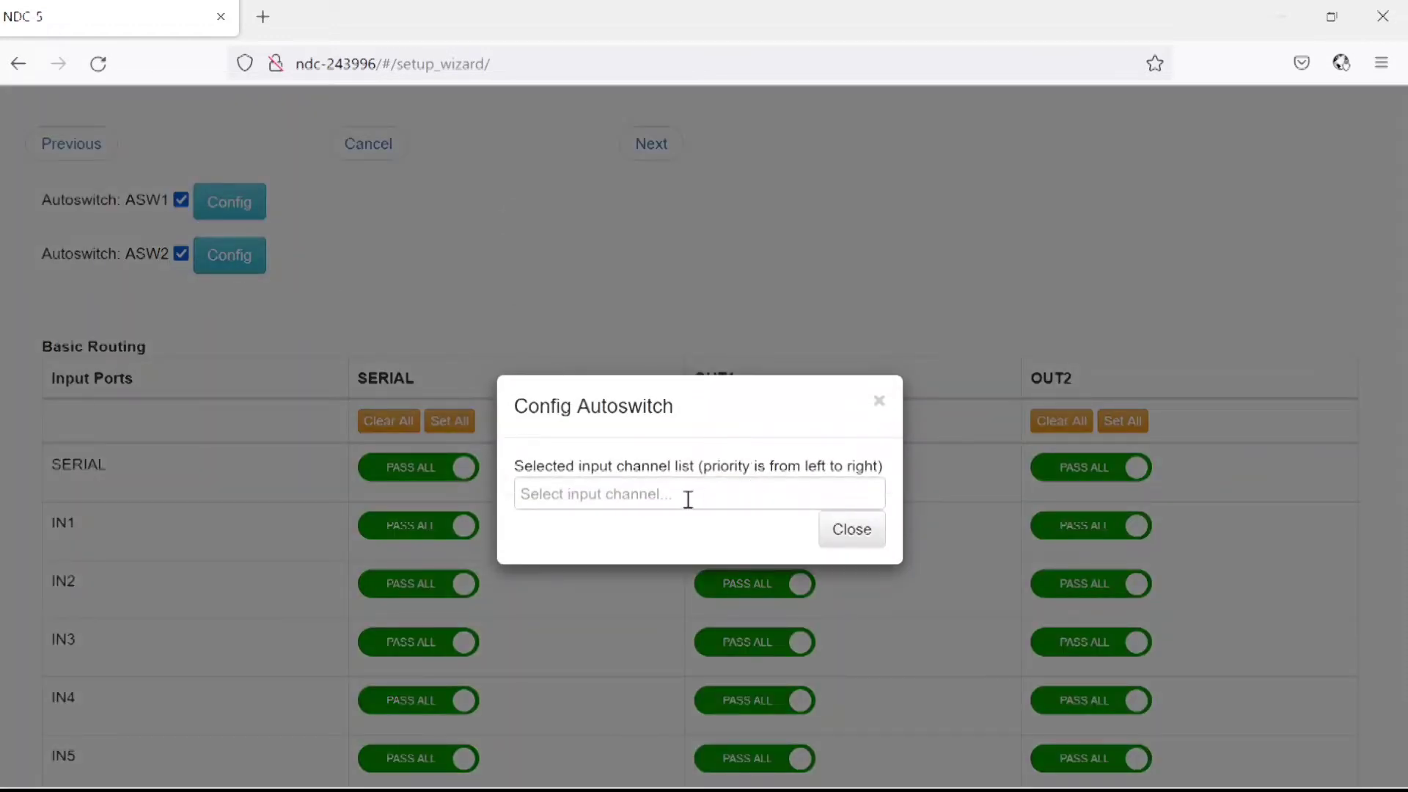
{"action": "left_click", "coordinate": [688, 499]}
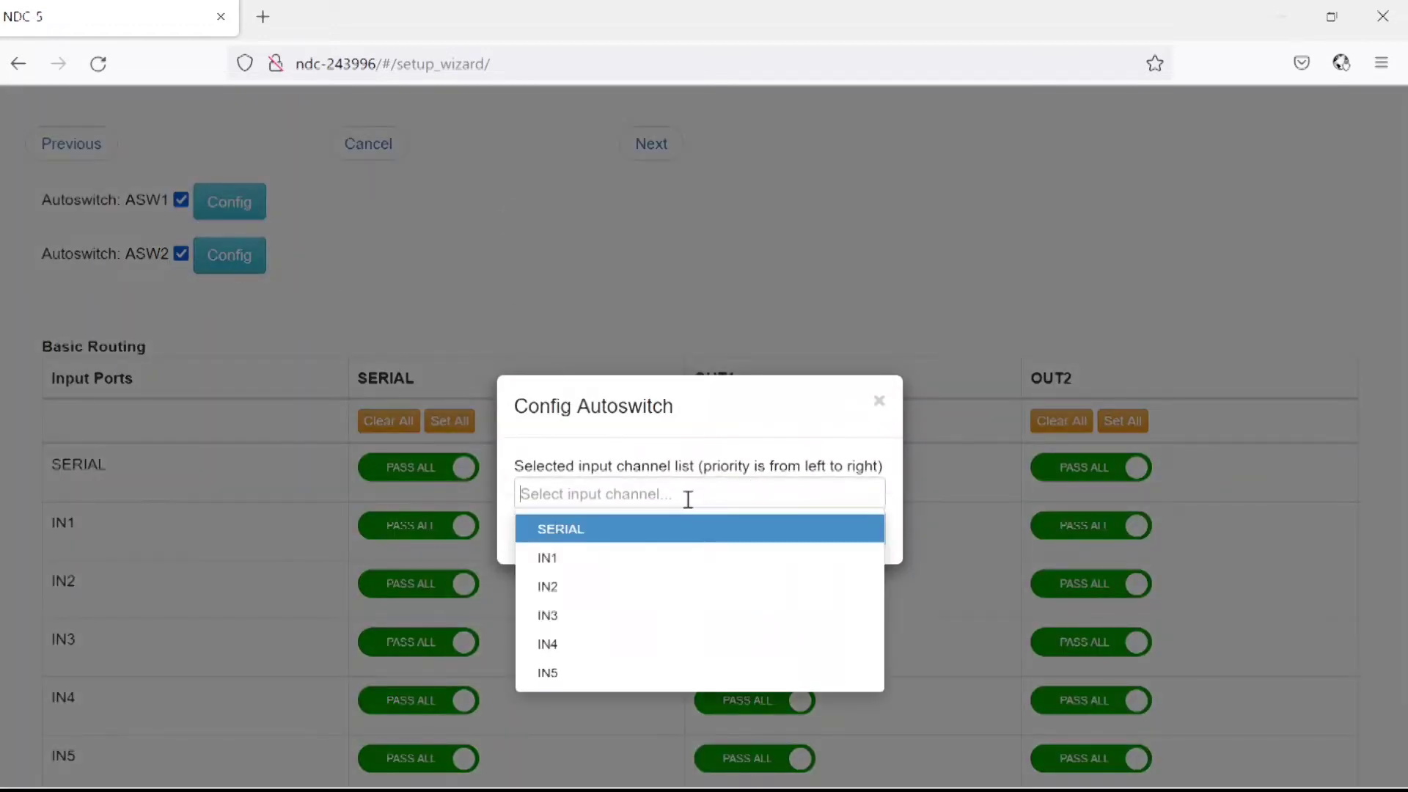
{"action": "left_click", "coordinate": [551, 618]}
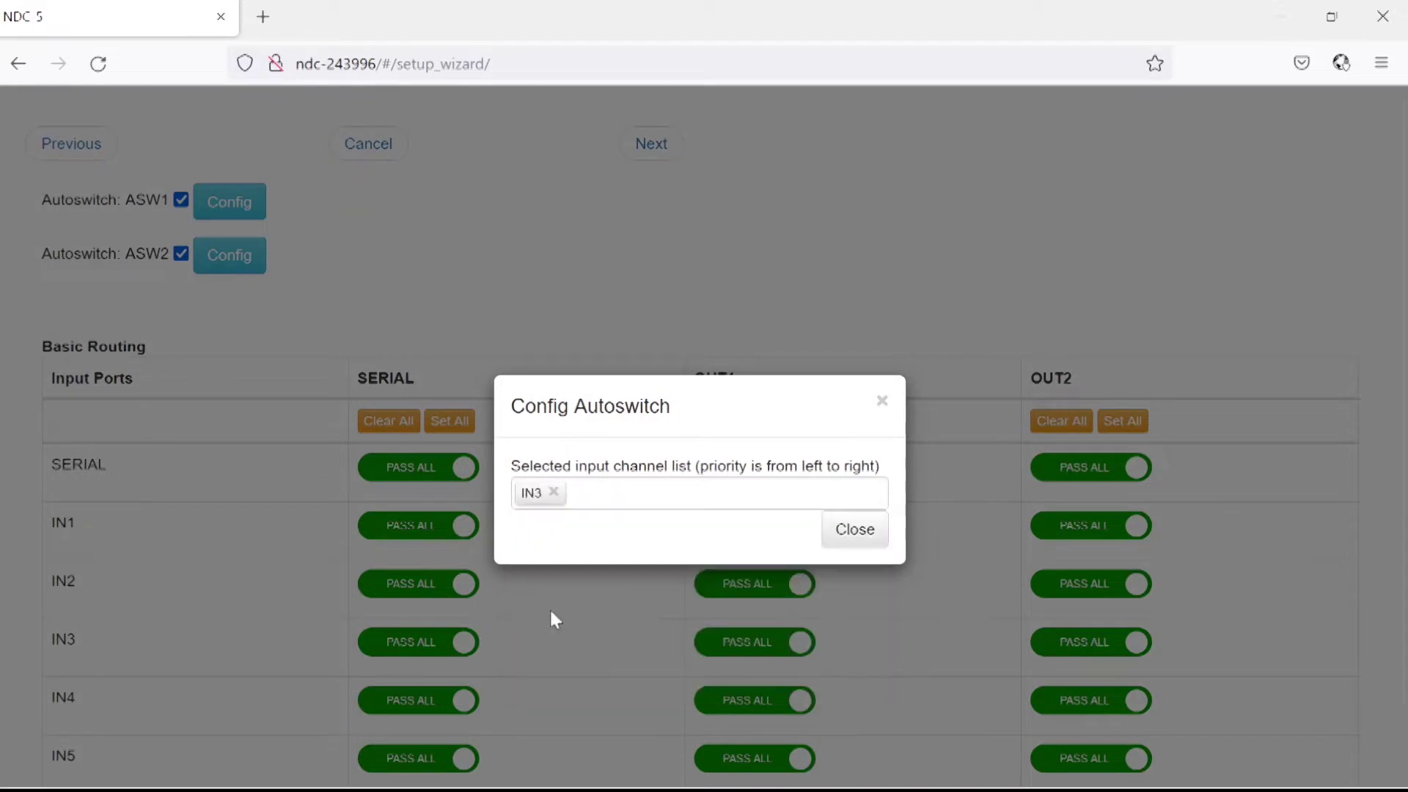
{"action": "left_click", "coordinate": [856, 530]}
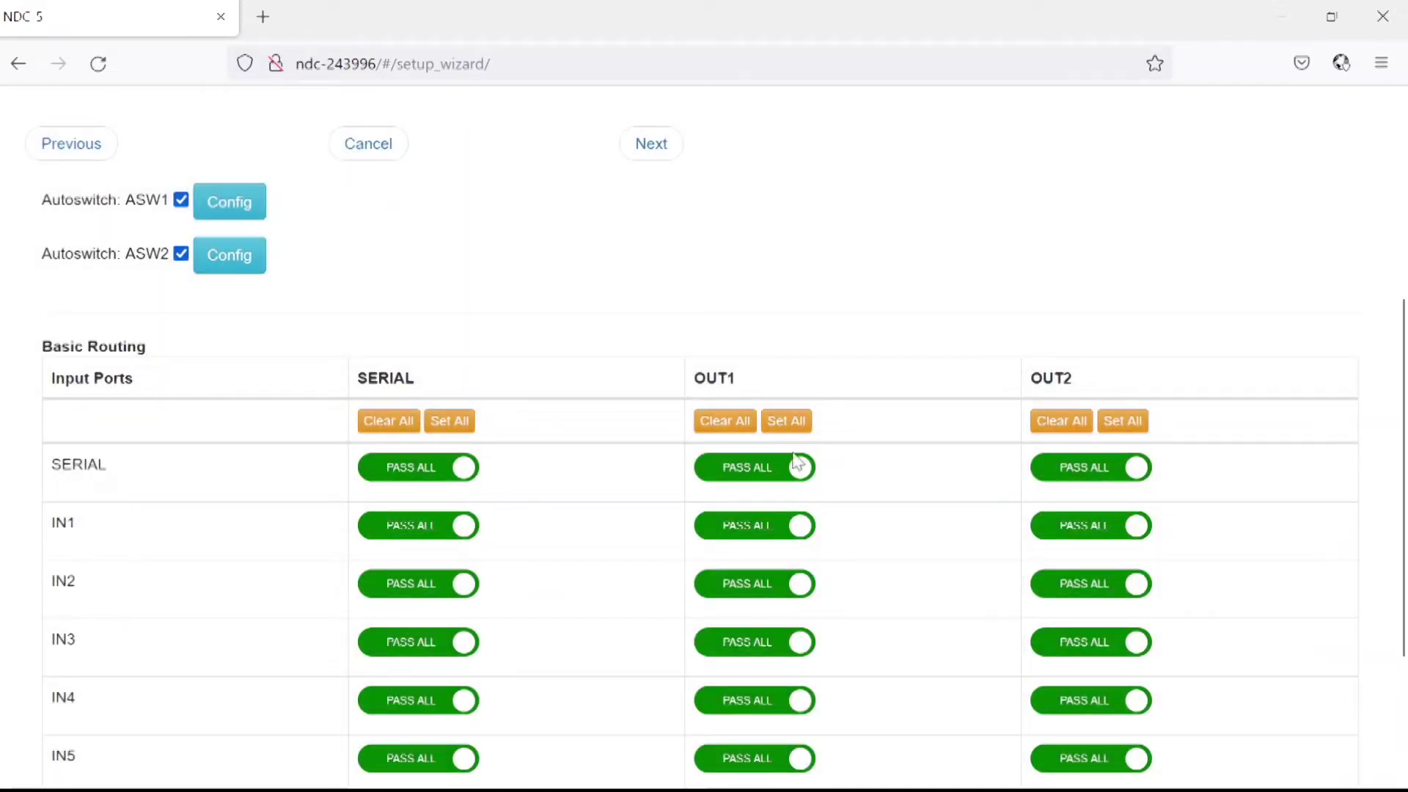
{"action": "left_click", "coordinate": [648, 144]}
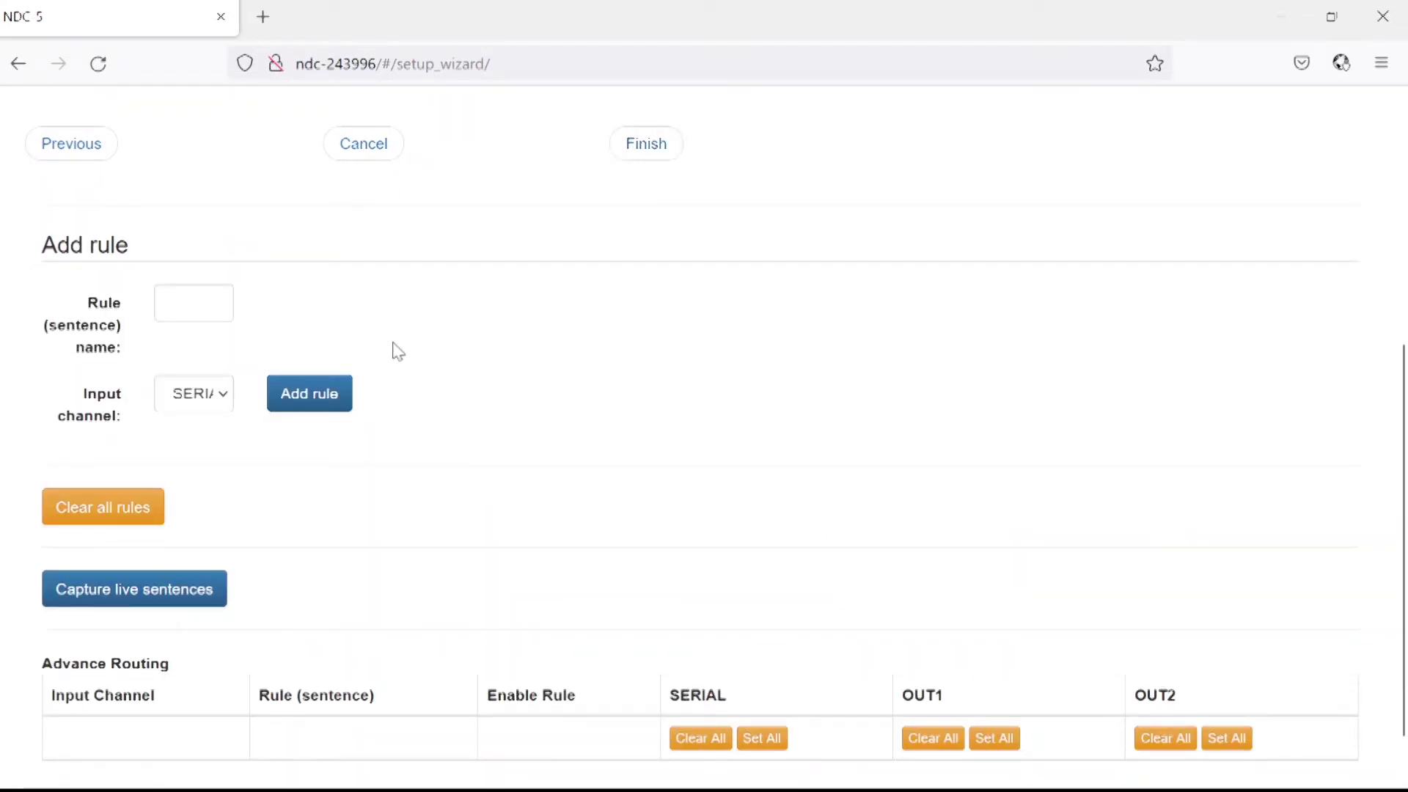
Try to add a routing rule for input channel IN3 without entering a sentence name.
{"action": "left_click", "coordinate": [229, 402]}
{"action": "left_click", "coordinate": [183, 522]}
{"action": "left_click", "coordinate": [316, 403]}
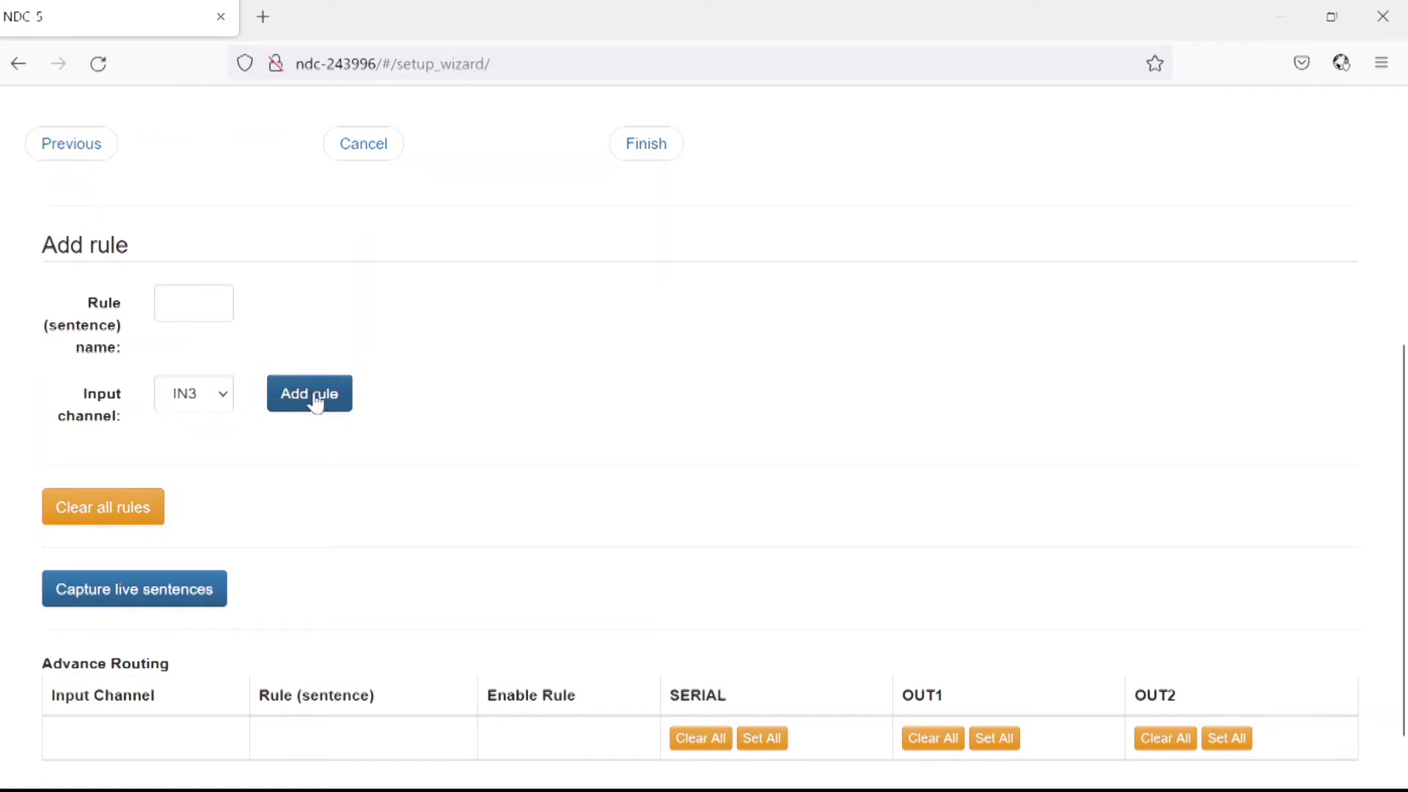
{"action": "scroll", "coordinate": [541, 452], "scroll_direction": "down", "scroll_amount": 2}
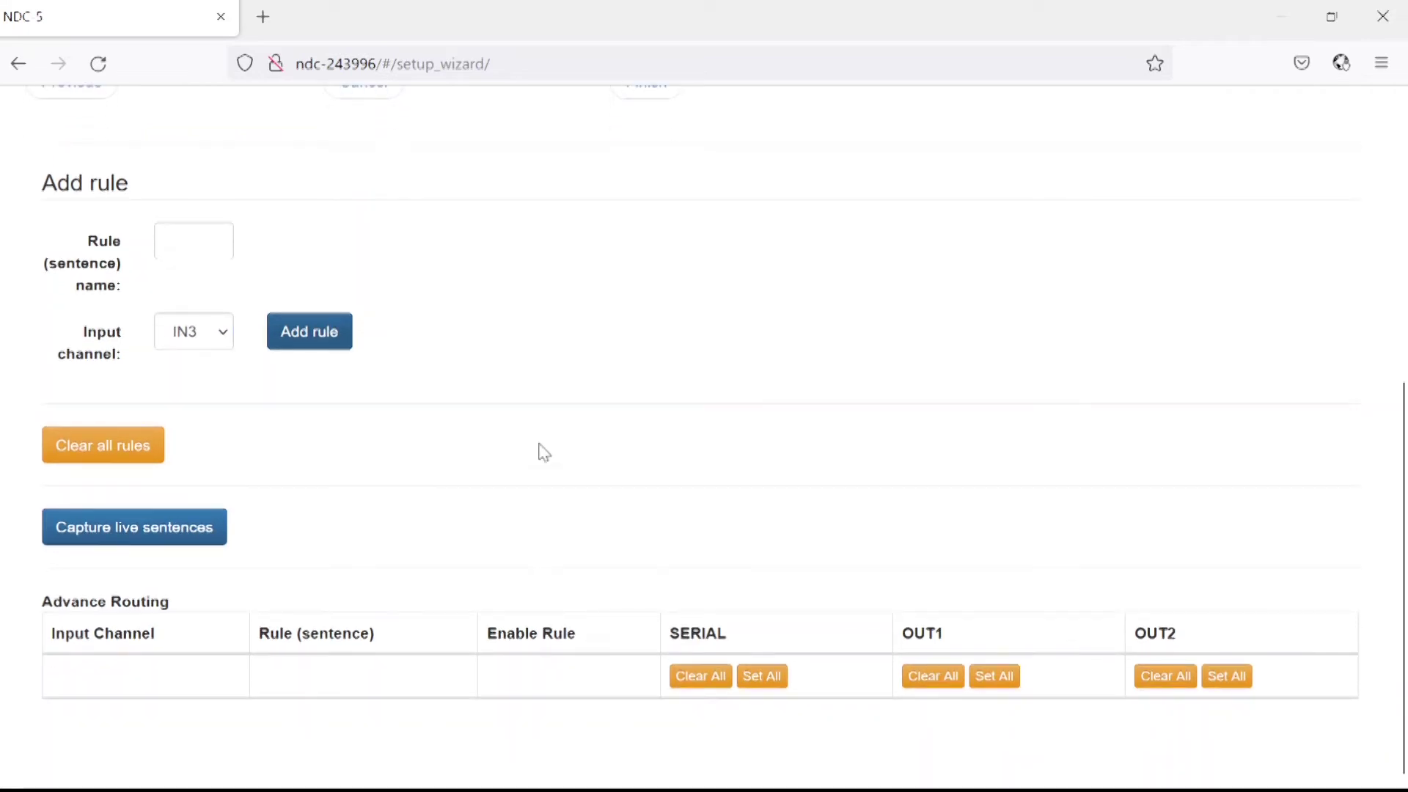
Capture the live sentences as rules in the Advance Routing table and look through the captured list.
{"action": "left_click", "coordinate": [127, 539]}
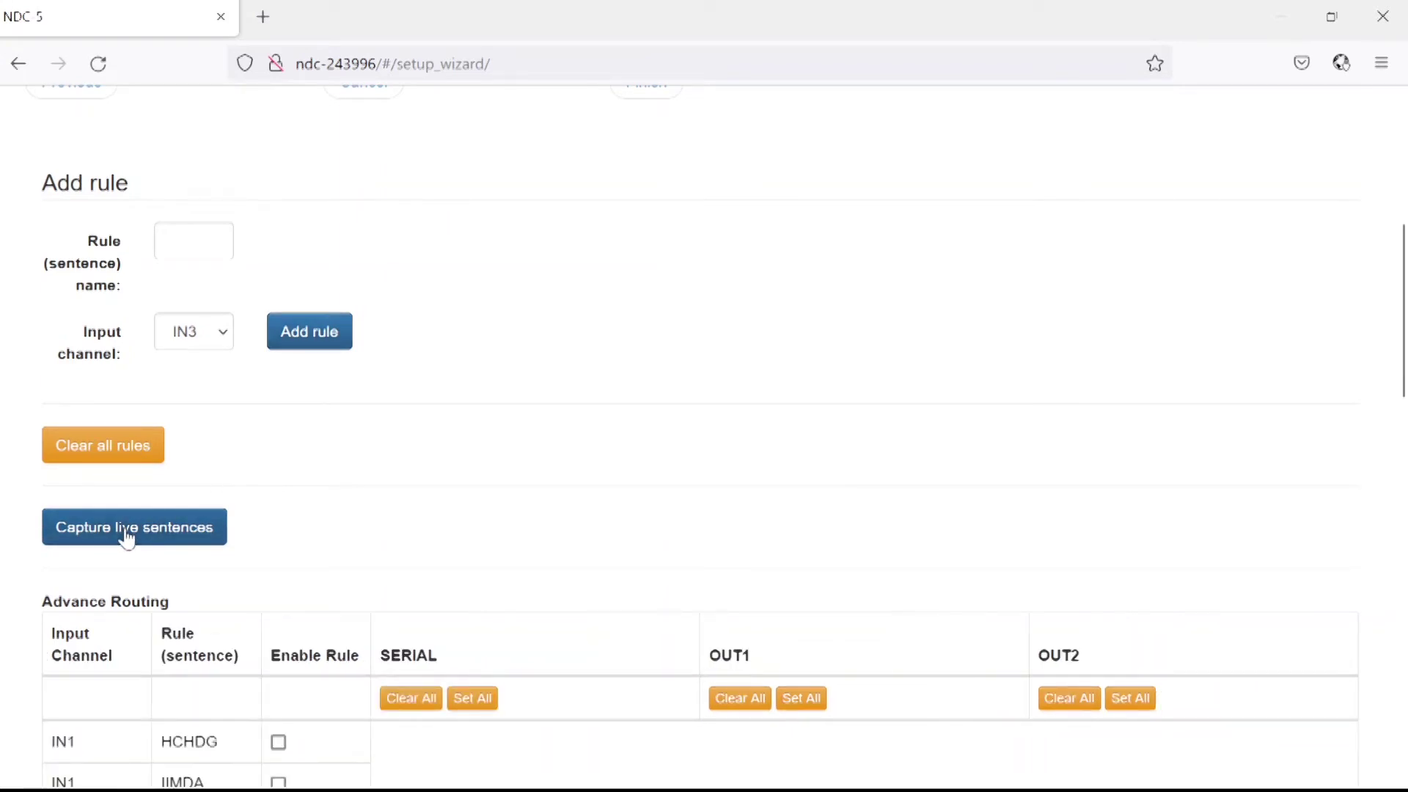
{"action": "scroll", "coordinate": [490, 543], "scroll_direction": "down", "scroll_amount": 6}
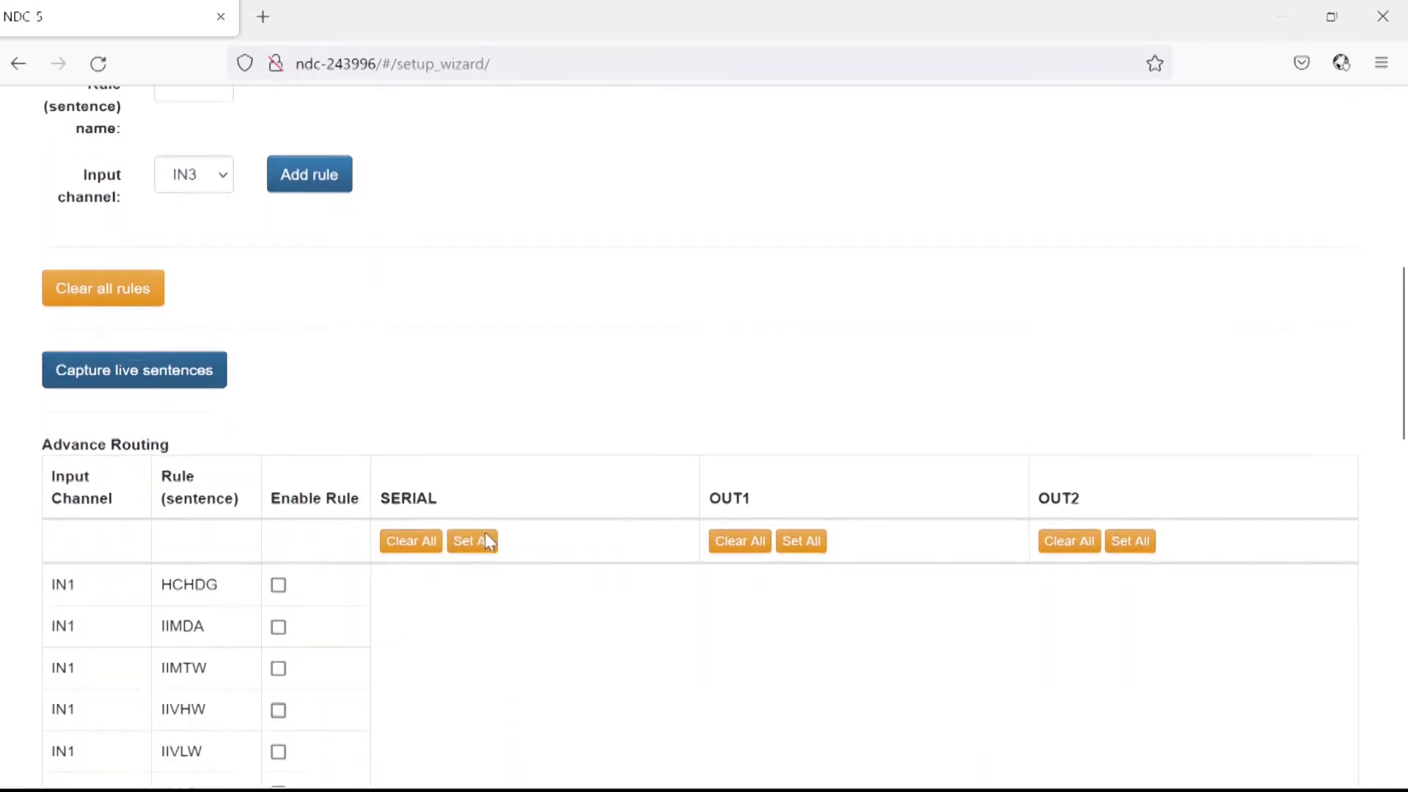
{"action": "scroll", "coordinate": [490, 543], "scroll_direction": "down", "scroll_amount": 1}
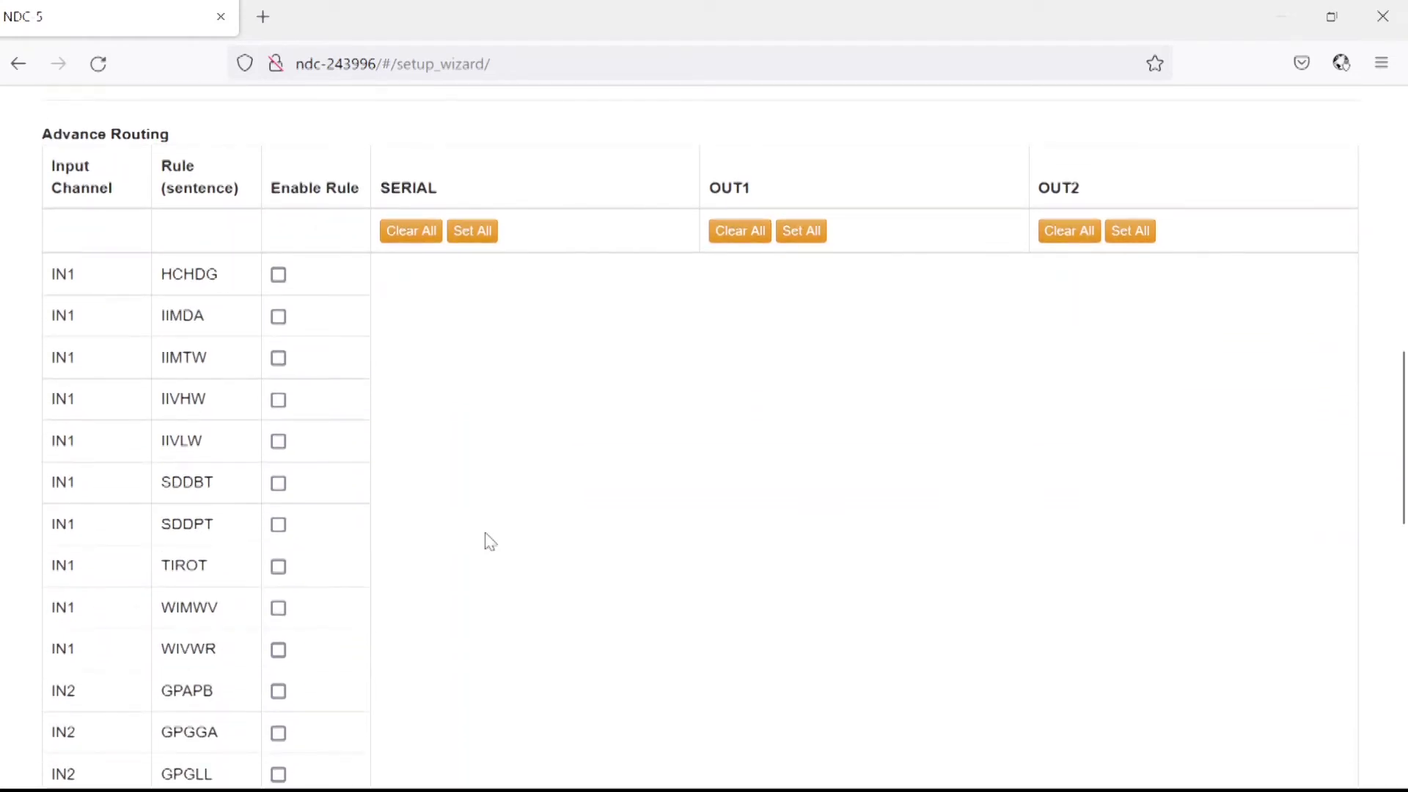
{"action": "scroll", "coordinate": [518, 397], "scroll_direction": "down", "scroll_amount": 4}
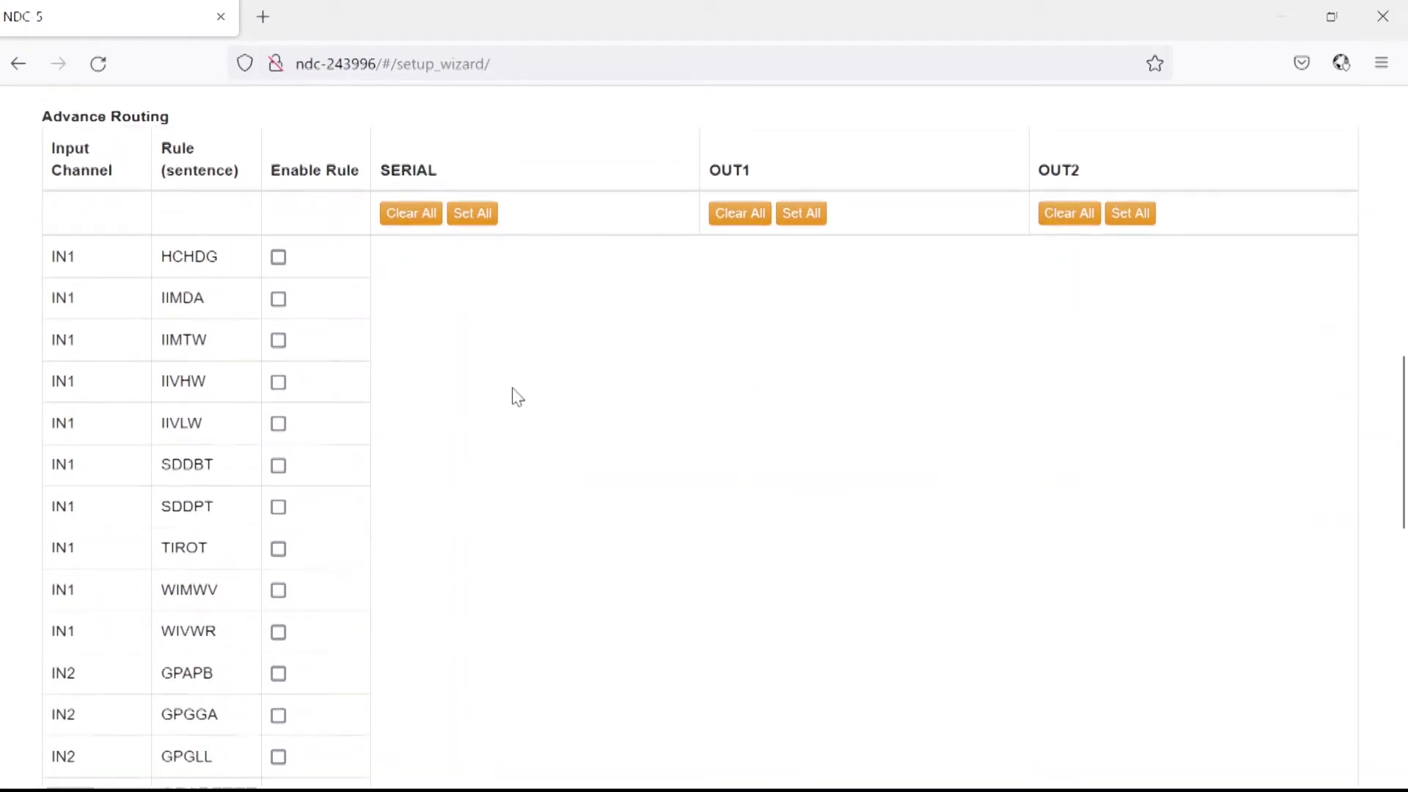
{"action": "scroll", "coordinate": [517, 397], "scroll_direction": "down", "scroll_amount": 6}
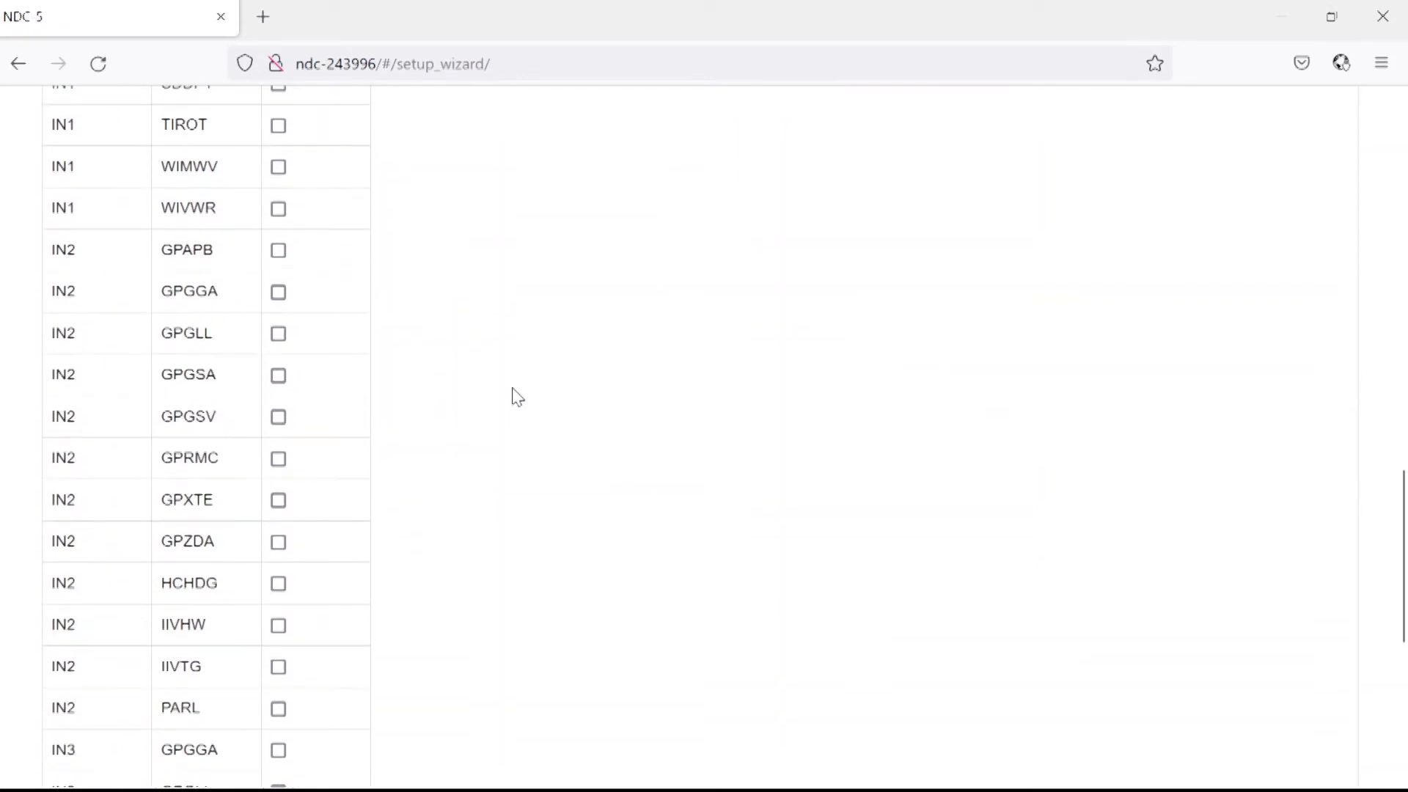
{"action": "scroll", "coordinate": [518, 397], "scroll_direction": "down", "scroll_amount": 3}
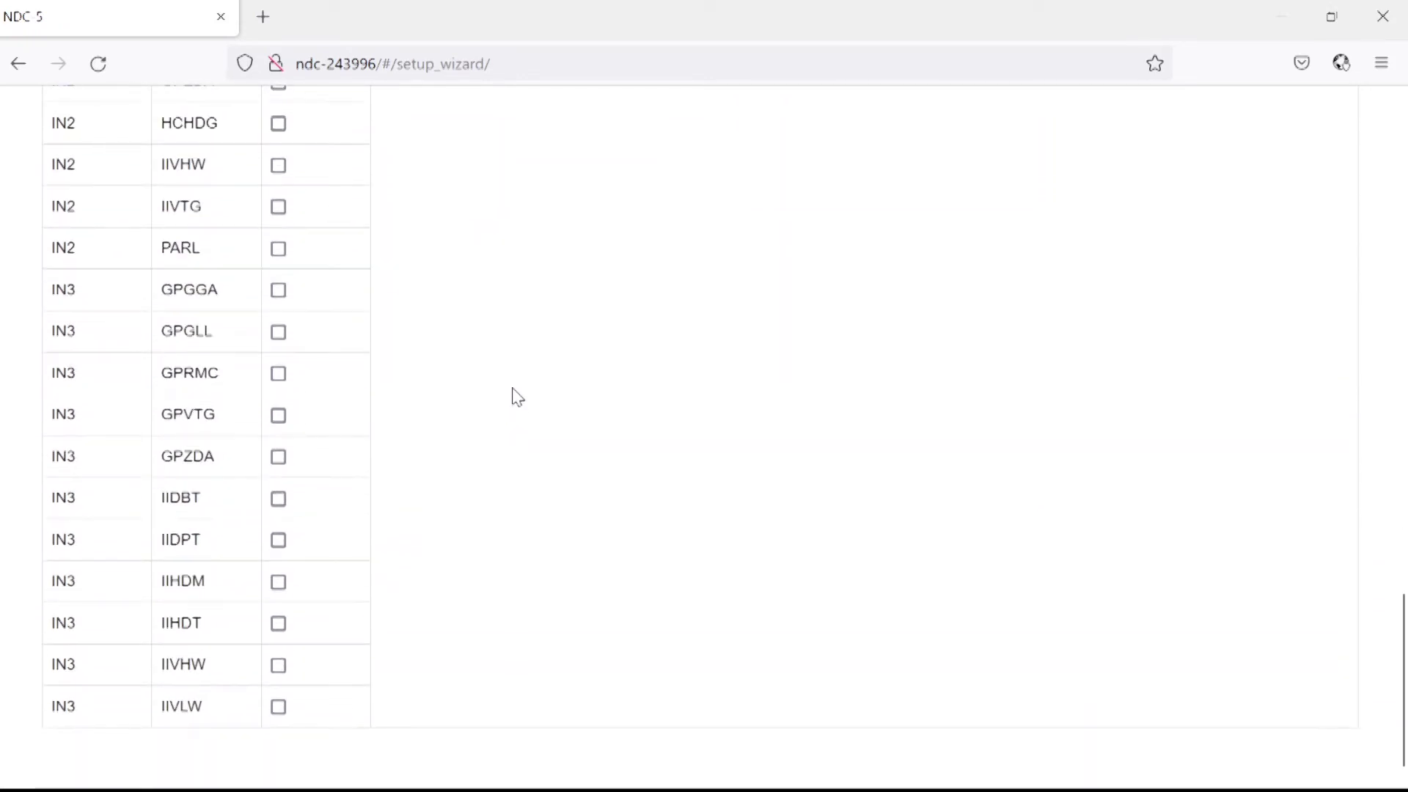
Enable the IN3 rules GPGLL, GPRMC, GPVTG, GPZDA and IIDBT in the Advance Routing table.
{"action": "scroll", "coordinate": [518, 397], "scroll_direction": "up", "scroll_amount": 13}
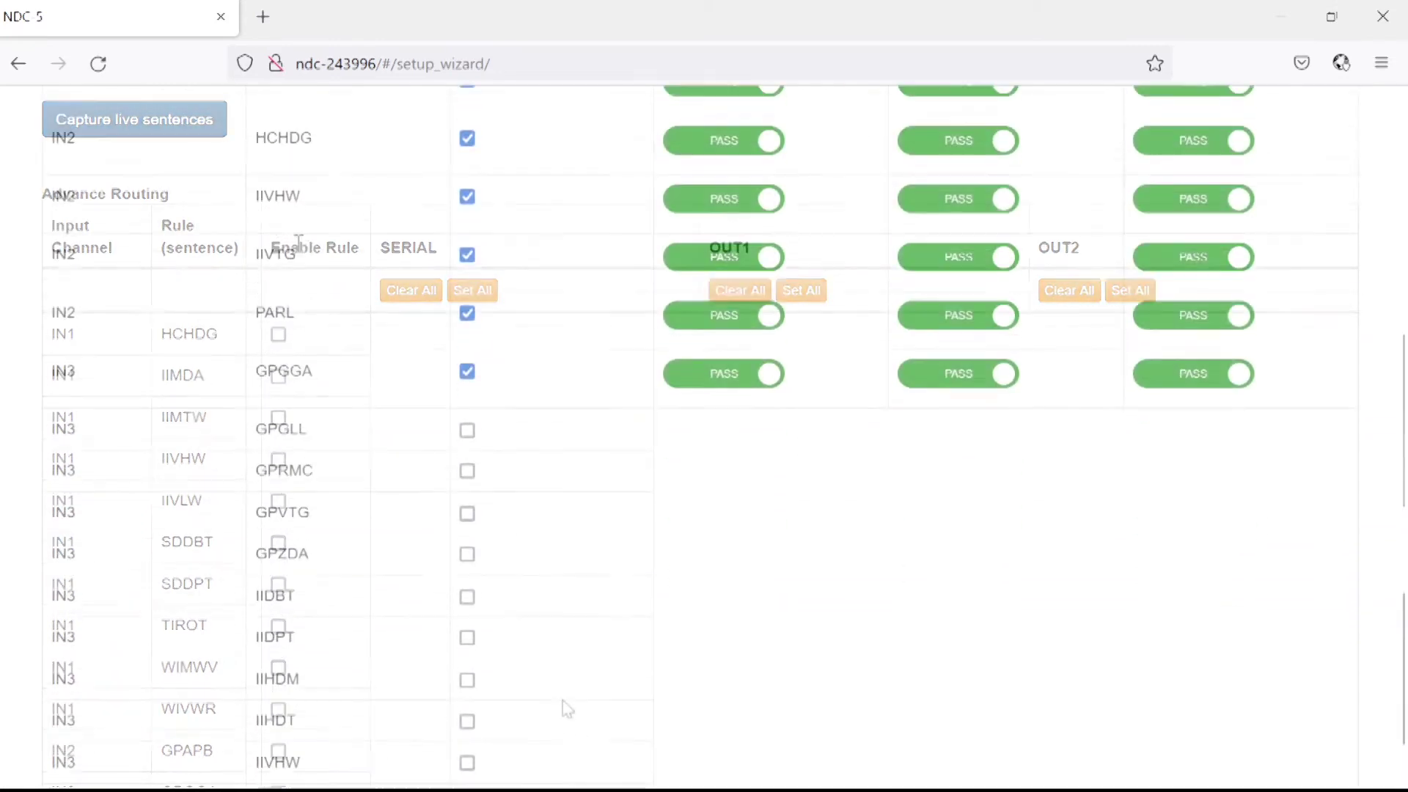
{"action": "left_click", "coordinate": [467, 417]}
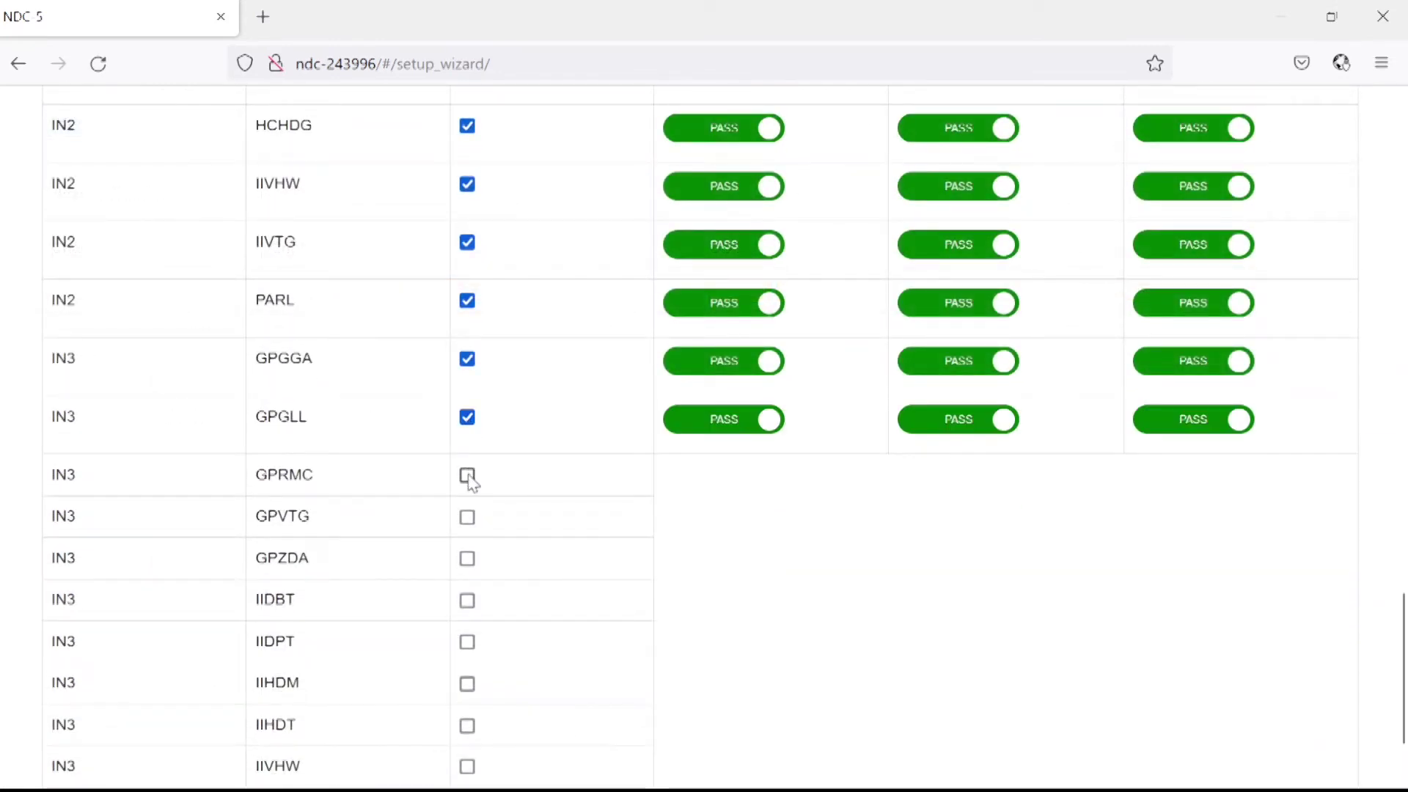
{"action": "left_click", "coordinate": [467, 475]}
{"action": "left_click", "coordinate": [467, 534]}
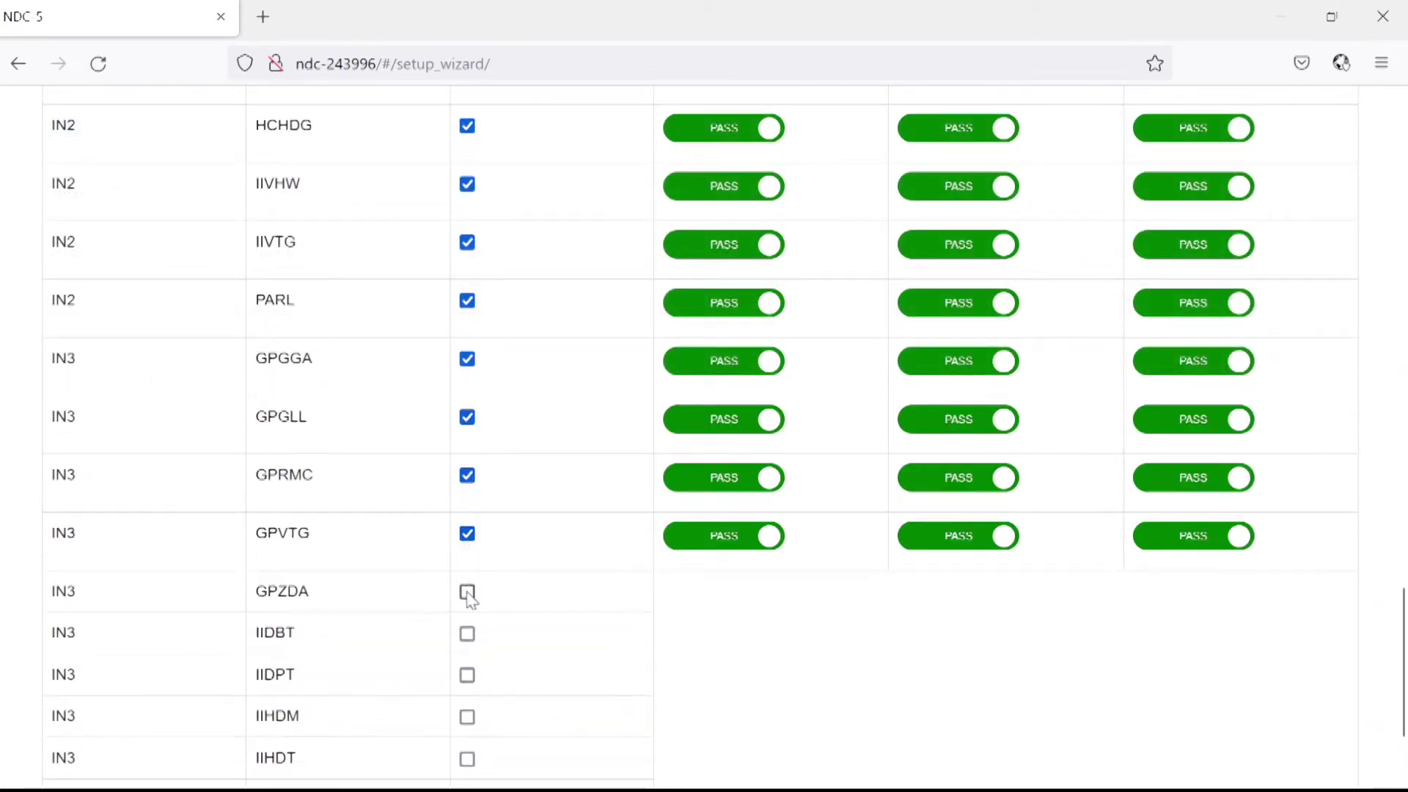
{"action": "left_click", "coordinate": [467, 591]}
{"action": "left_click", "coordinate": [467, 651]}
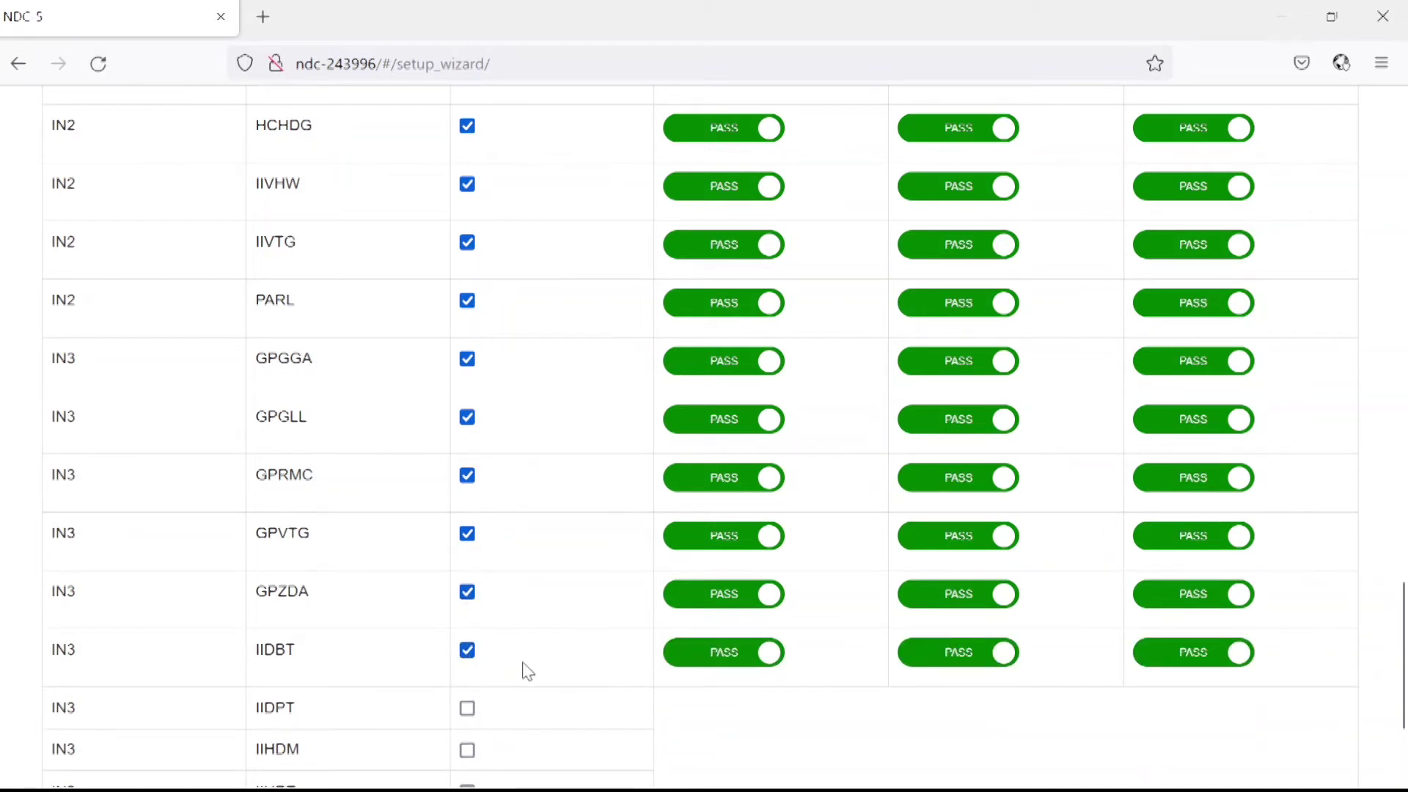
Block the IN3 IIDBT sentence on the SERIAL, OUT1 and OUT2 outputs.
{"action": "scroll", "coordinate": [523, 664], "scroll_direction": "down", "scroll_amount": 3}
{"action": "scroll", "coordinate": [527, 670], "scroll_direction": "down", "scroll_amount": 1}
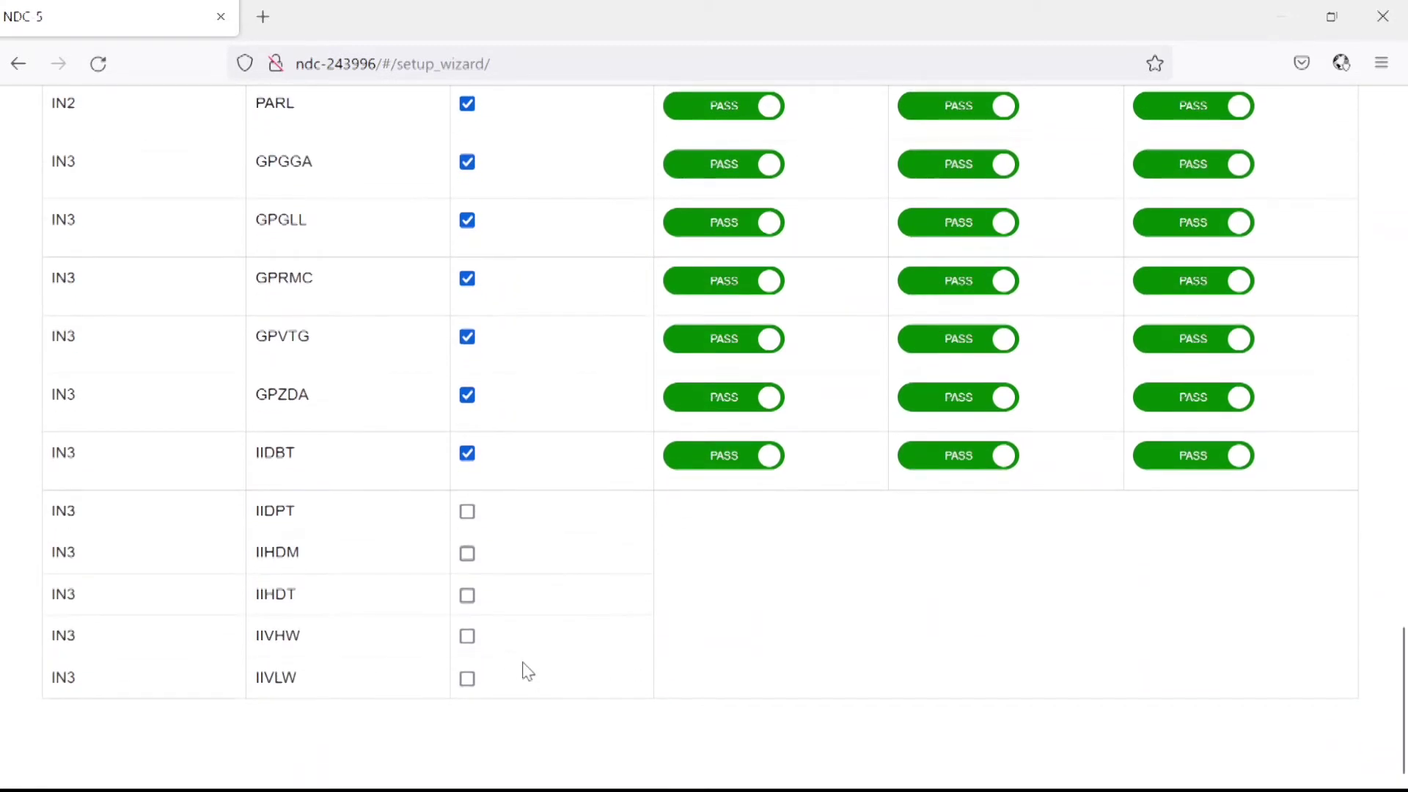
{"action": "left_click", "coordinate": [770, 460]}
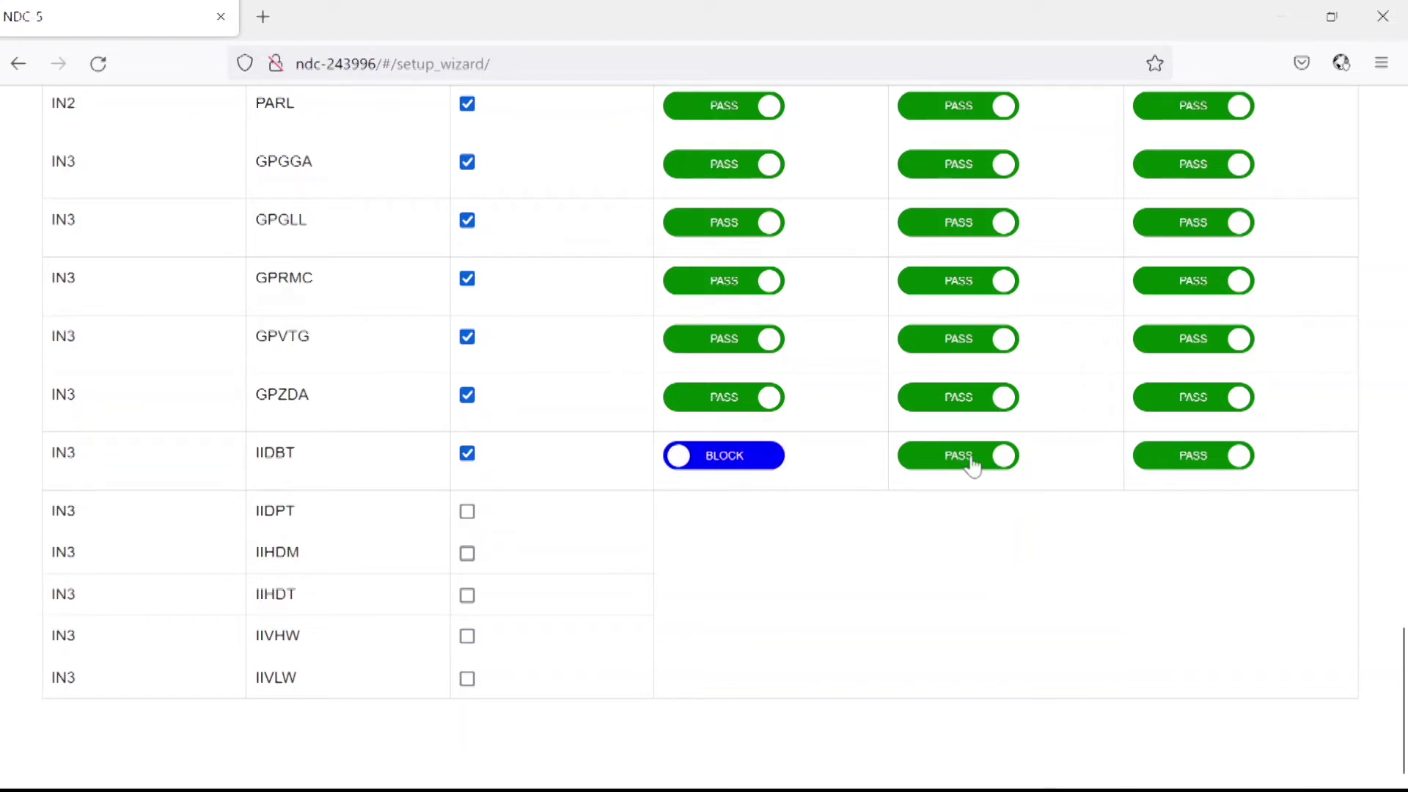
{"action": "left_click", "coordinate": [1007, 462]}
{"action": "left_click", "coordinate": [1234, 457]}
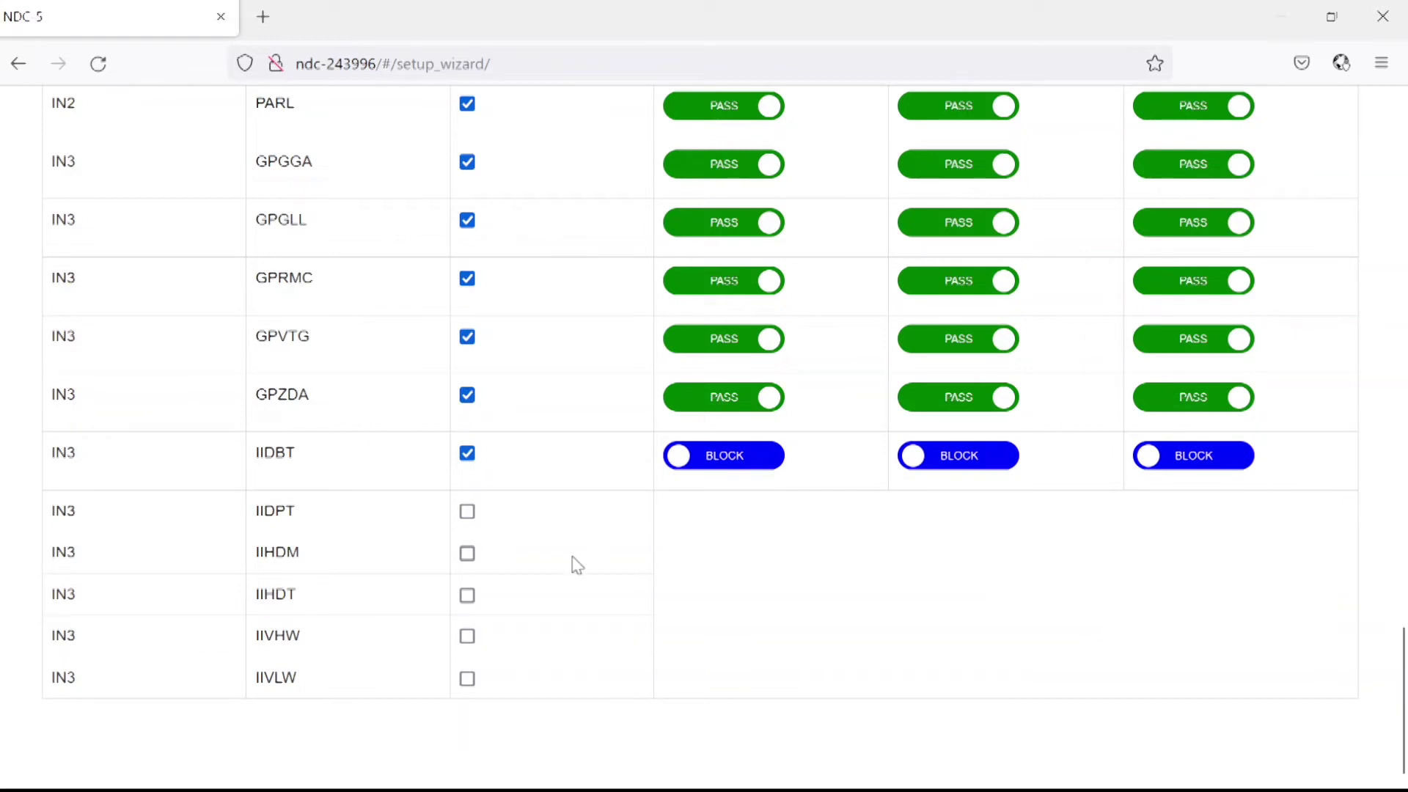
Enable the IN3 IIDPT rule and block it on SERIAL, OUT1 and OUT2.
{"action": "left_click", "coordinate": [468, 513]}
{"action": "left_click", "coordinate": [770, 521]}
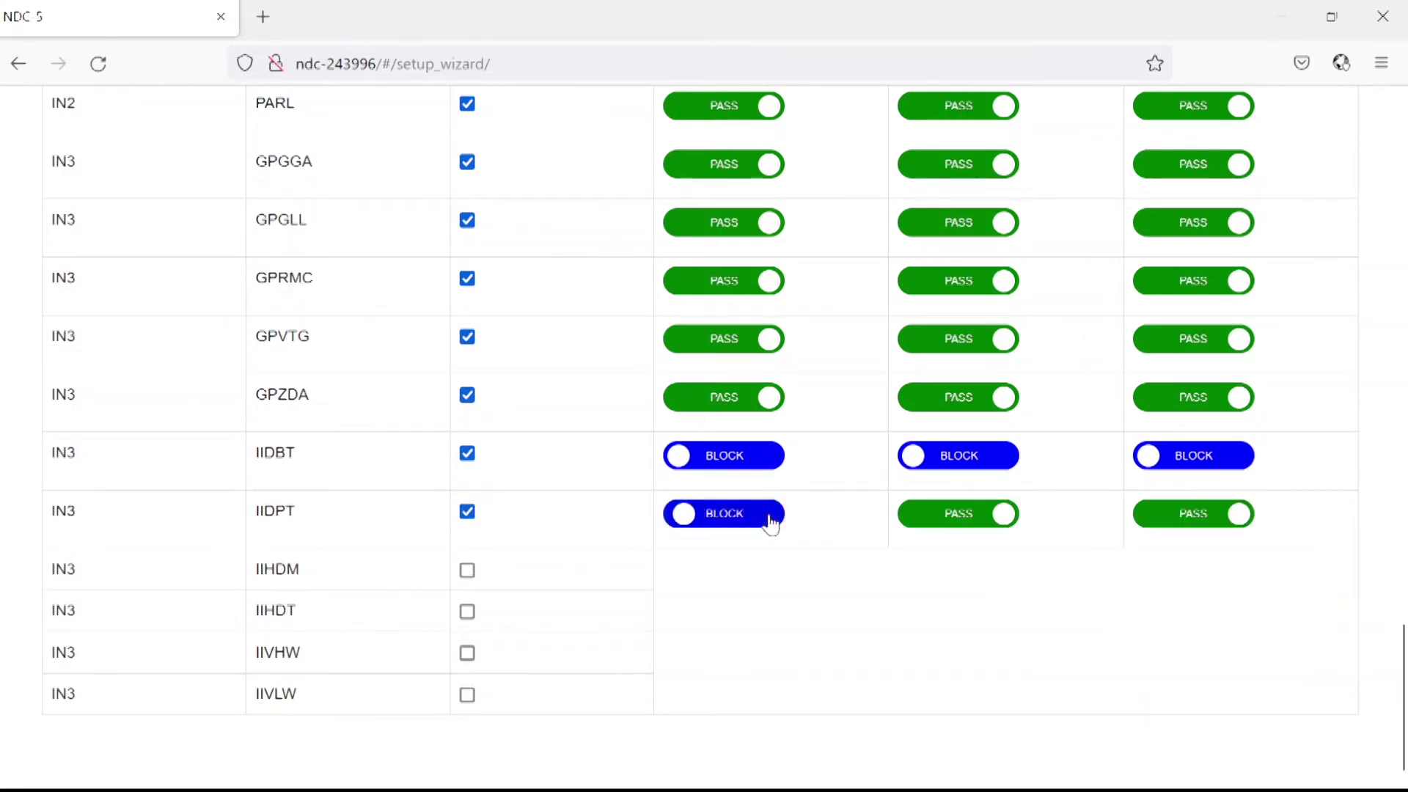
{"action": "left_click", "coordinate": [1005, 522]}
{"action": "left_click", "coordinate": [1244, 521]}
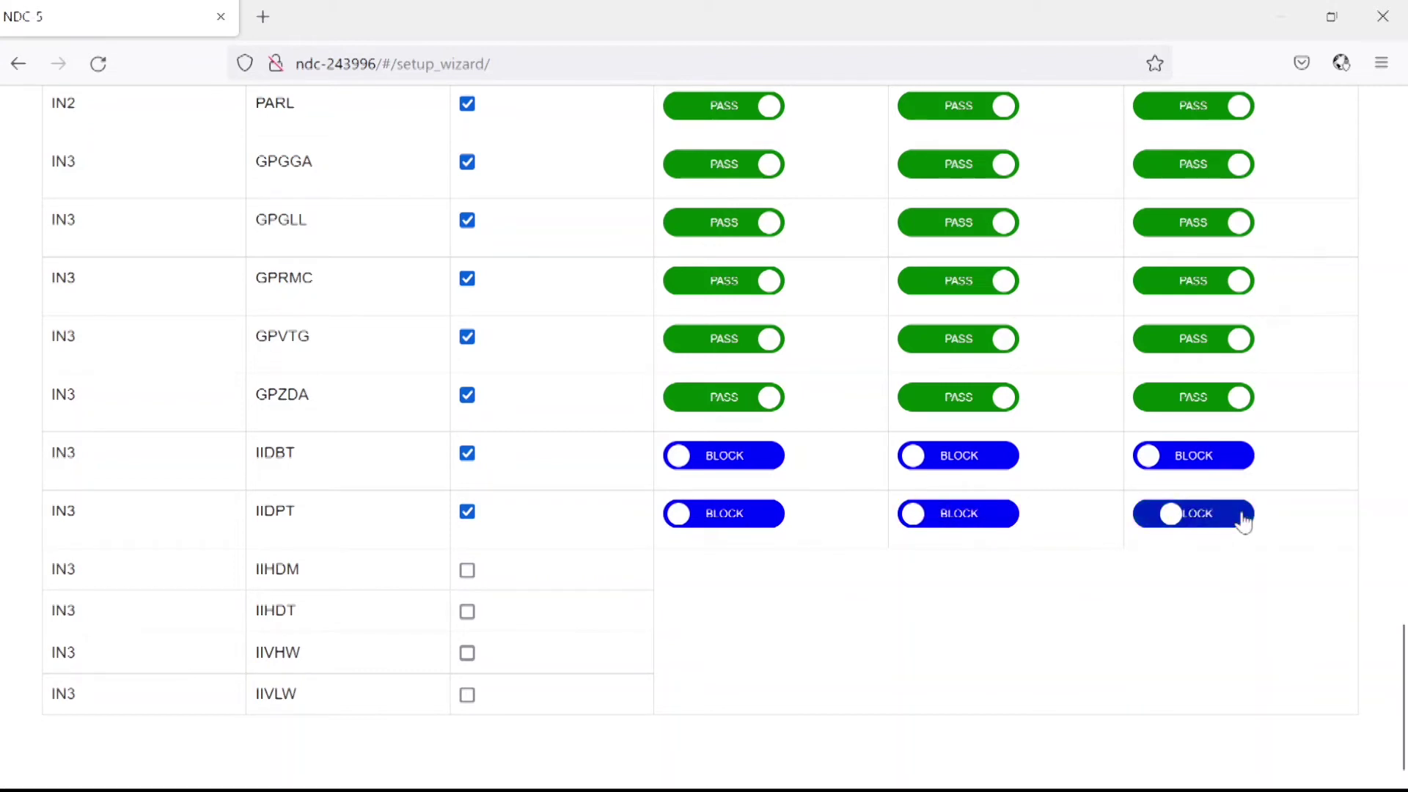
Enable the remaining IN3 rules IIHDM, IIHDT, IIVHW and IIVLW, leaving them set to pass on all outputs.
{"action": "scroll", "coordinate": [581, 512], "scroll_direction": "down", "scroll_amount": 1}
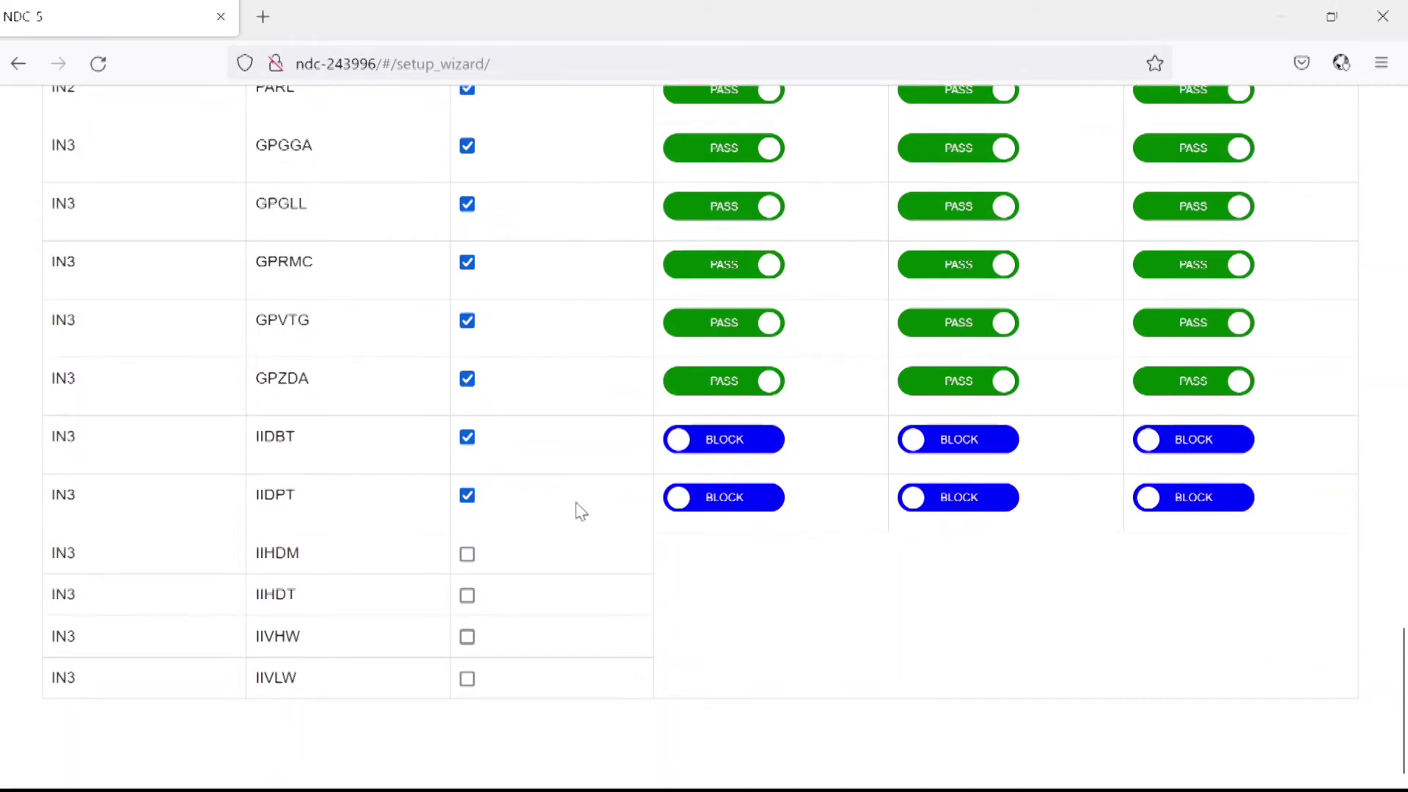
{"action": "left_click", "coordinate": [467, 555]}
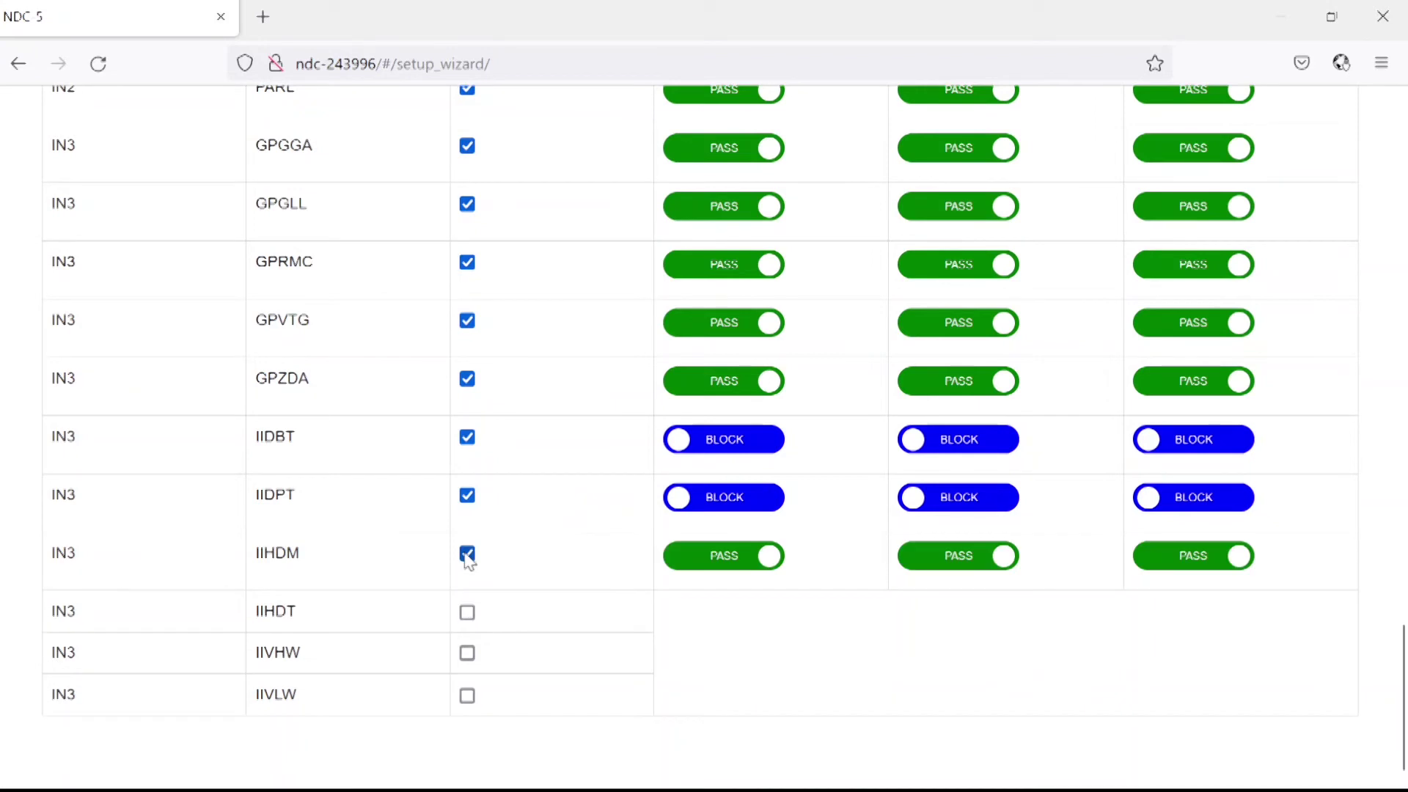
{"action": "left_click", "coordinate": [467, 611]}
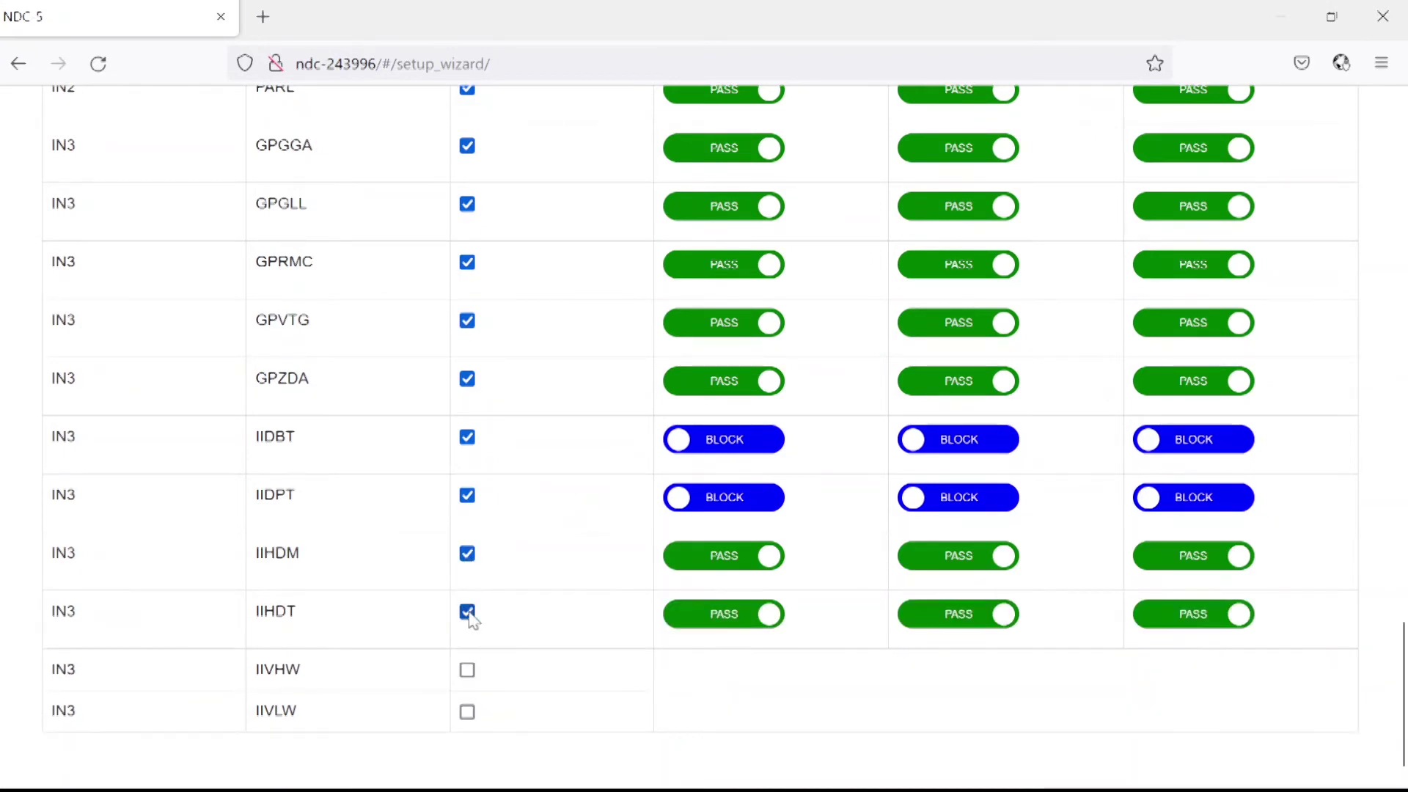
{"action": "left_click", "coordinate": [467, 671]}
{"action": "left_click", "coordinate": [467, 729]}
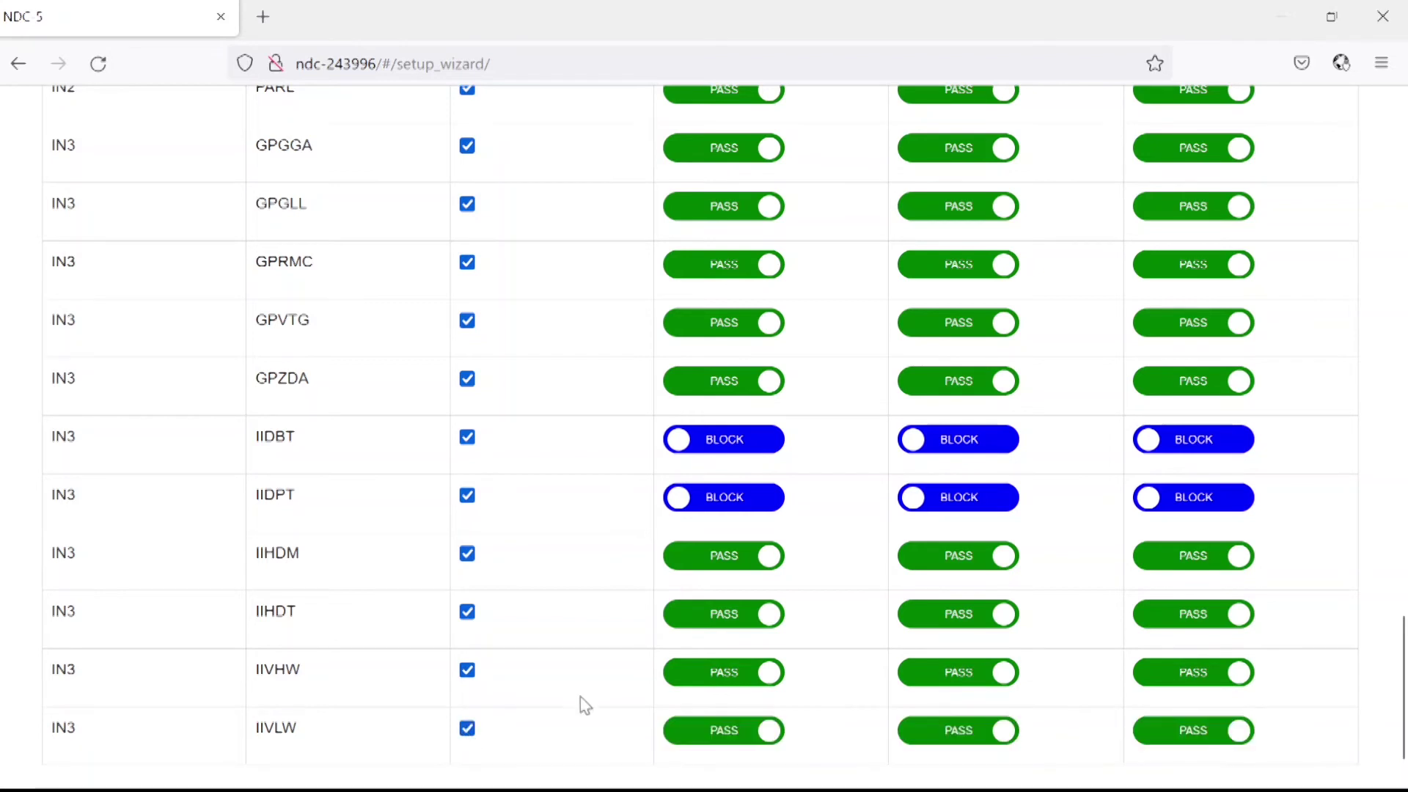
Review the Advance Routing rules and finish the setup wizard to save the configuration.
{"action": "scroll", "coordinate": [601, 700], "scroll_direction": "down", "scroll_amount": 2}
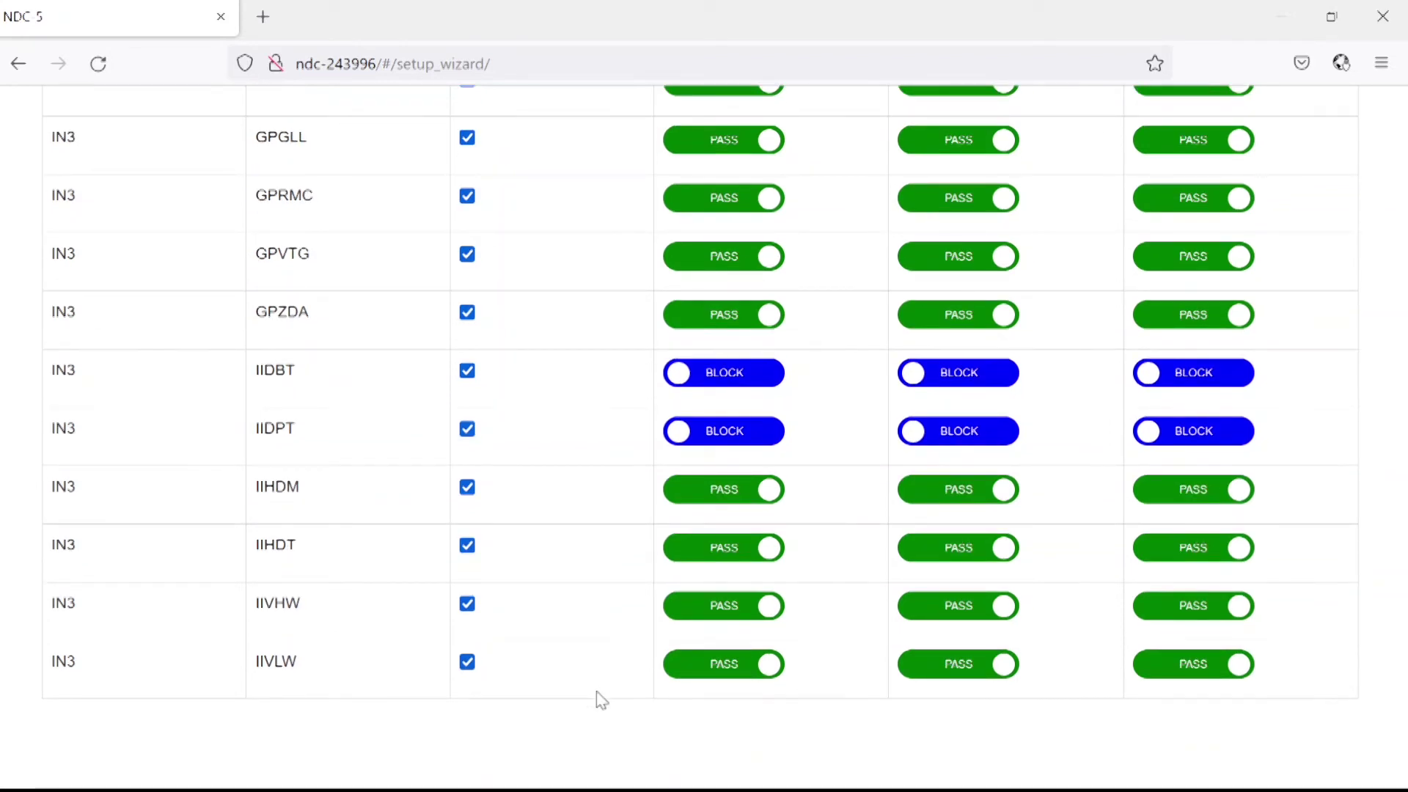
{"action": "scroll", "coordinate": [602, 700], "scroll_direction": "up", "scroll_amount": 1}
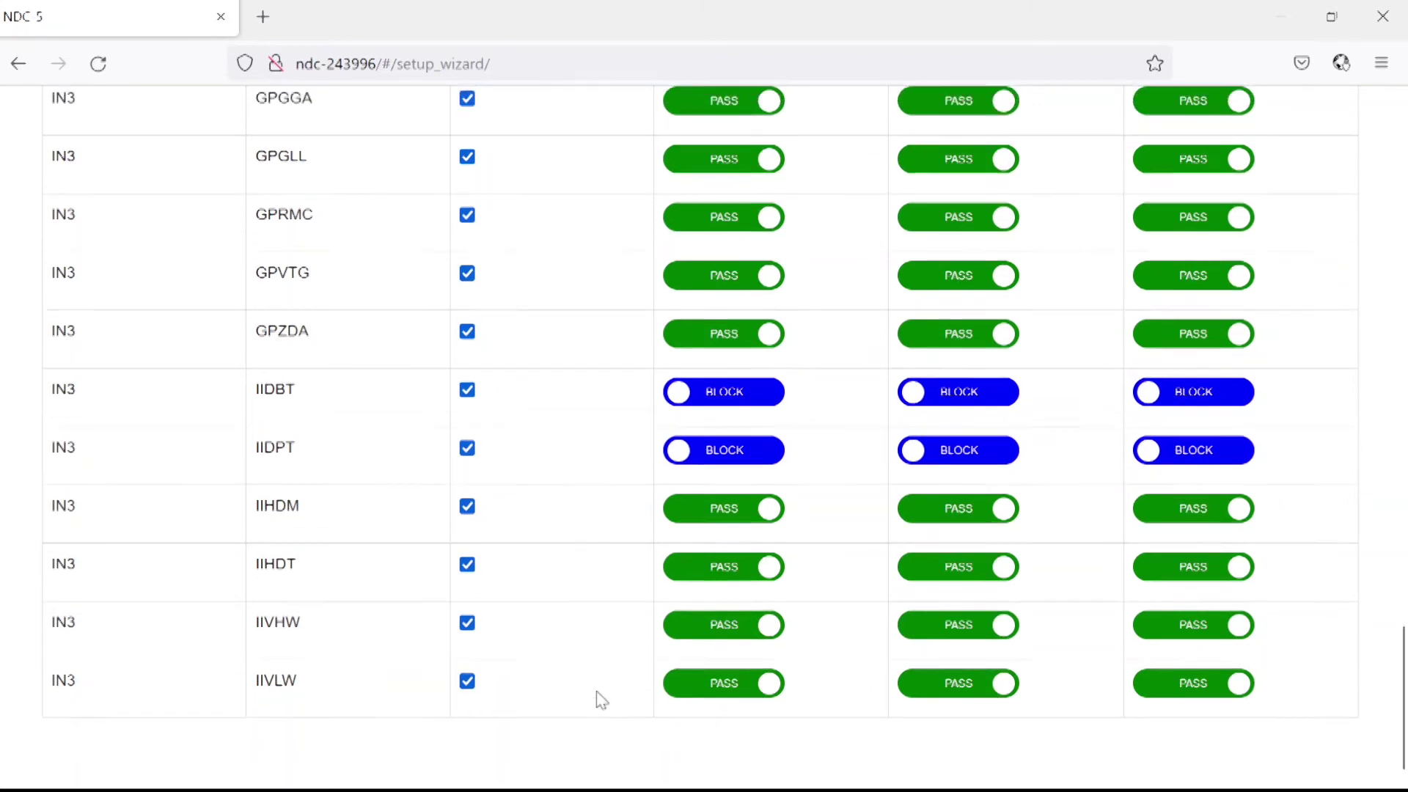
{"action": "scroll", "coordinate": [601, 700], "scroll_direction": "up", "scroll_amount": 2}
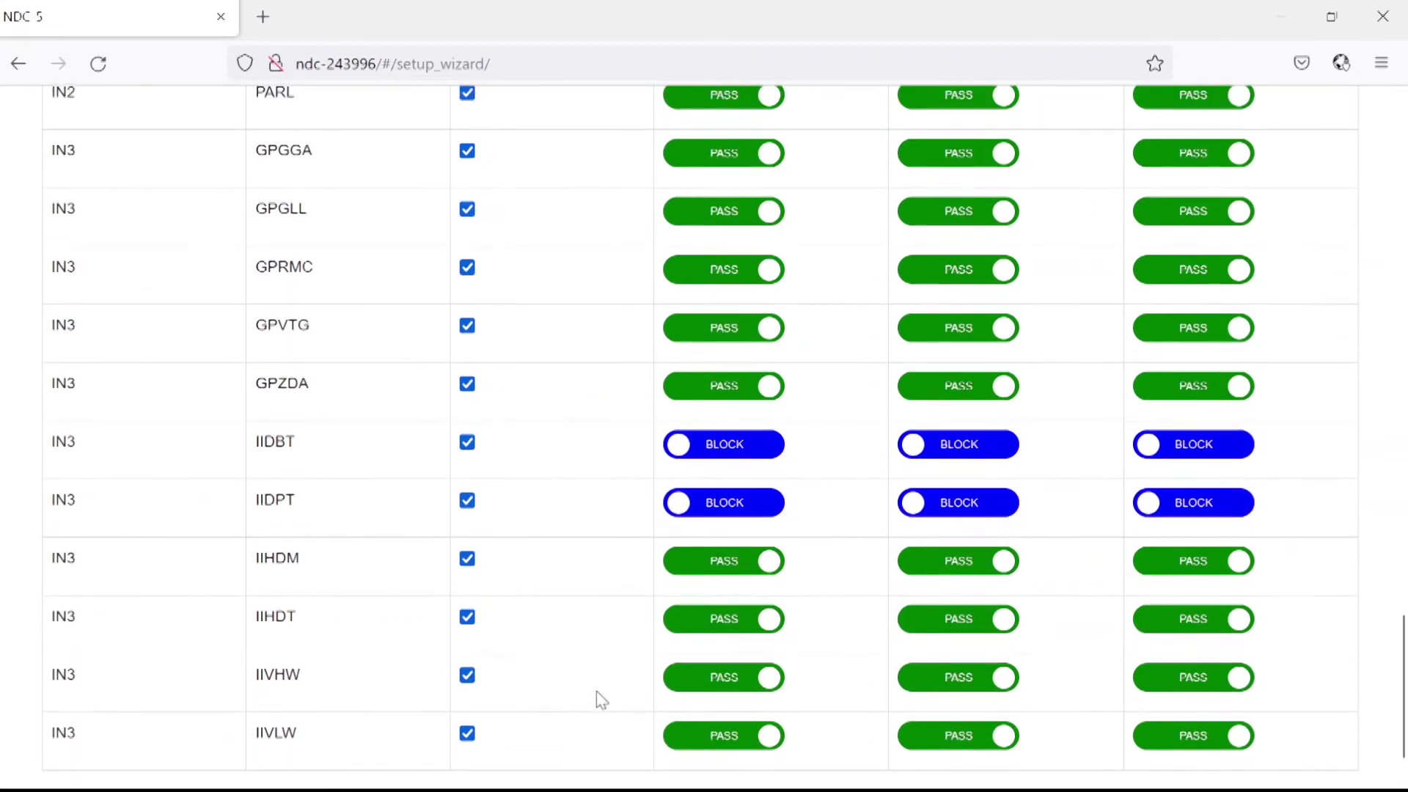
{"action": "scroll", "coordinate": [602, 700], "scroll_direction": "up", "scroll_amount": 6}
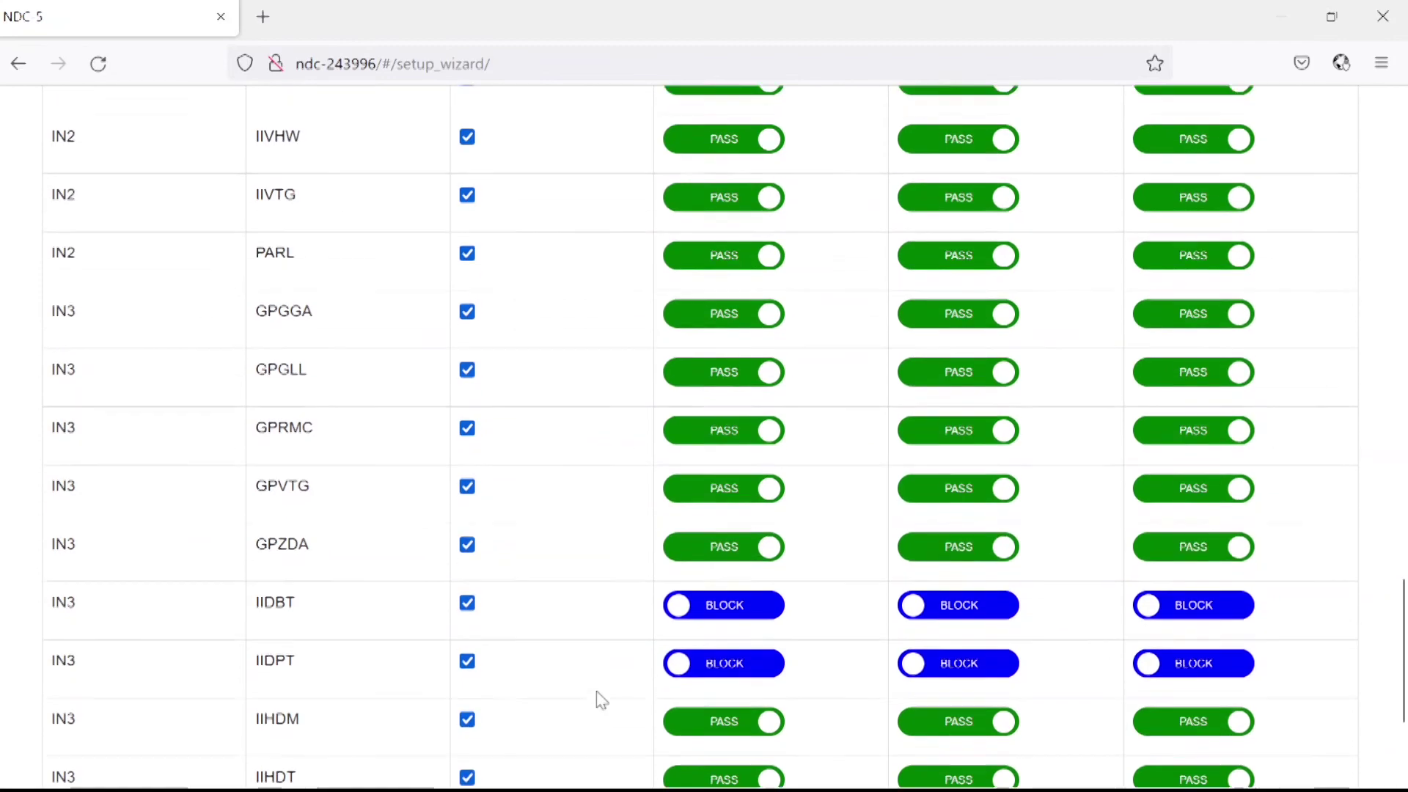
{"action": "scroll", "coordinate": [601, 701], "scroll_direction": "up", "scroll_amount": 7}
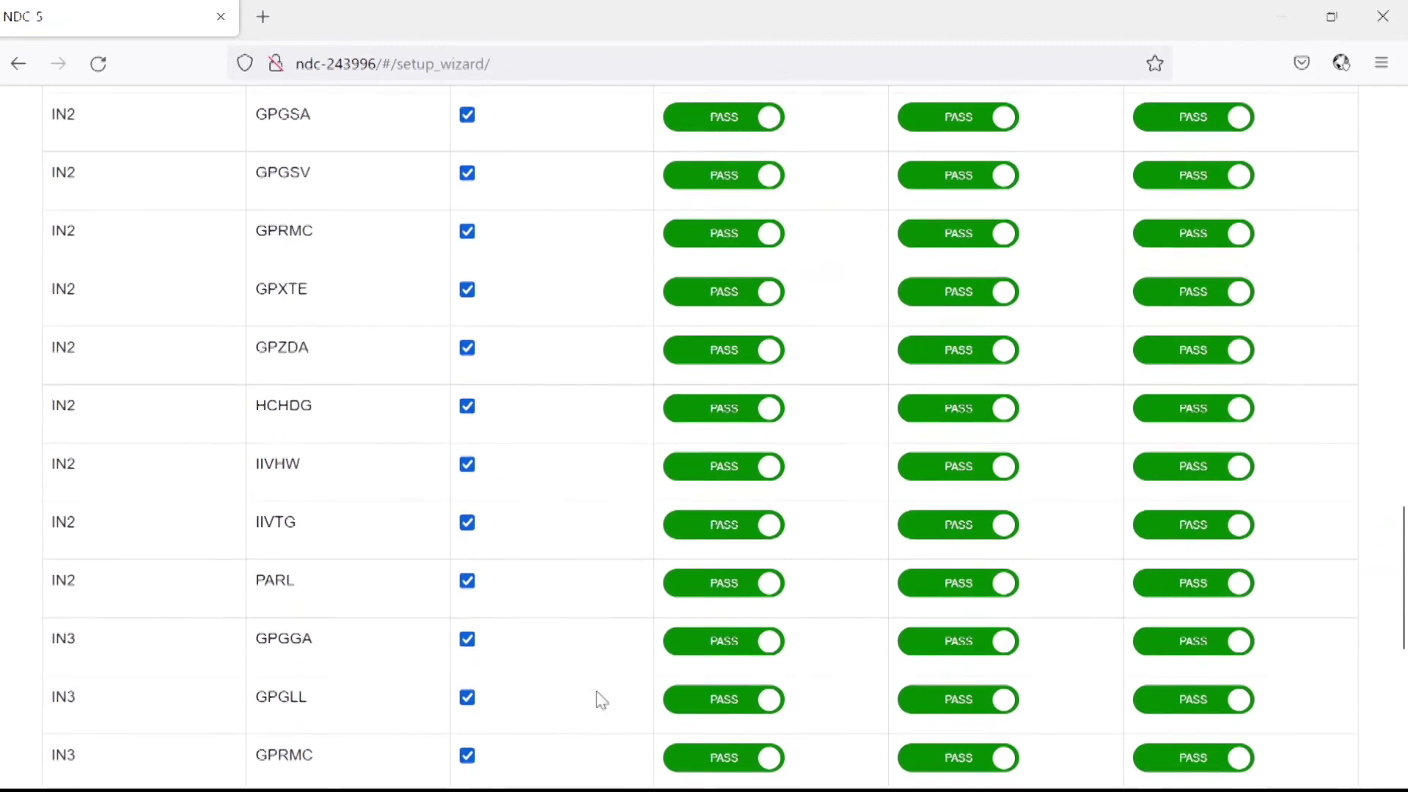
{"action": "scroll", "coordinate": [602, 700], "scroll_direction": "up", "scroll_amount": 7}
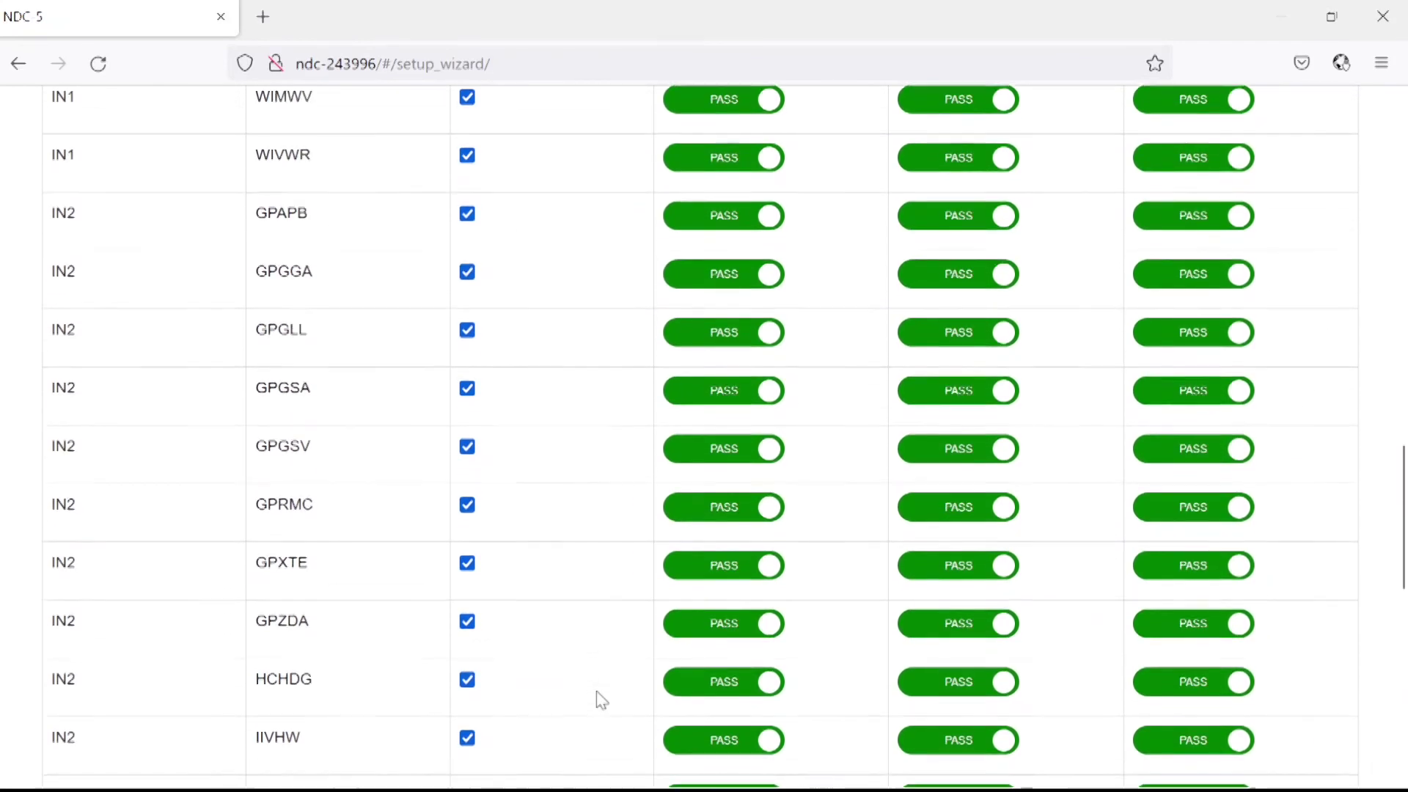
{"action": "scroll", "coordinate": [601, 700], "scroll_direction": "up", "scroll_amount": 9}
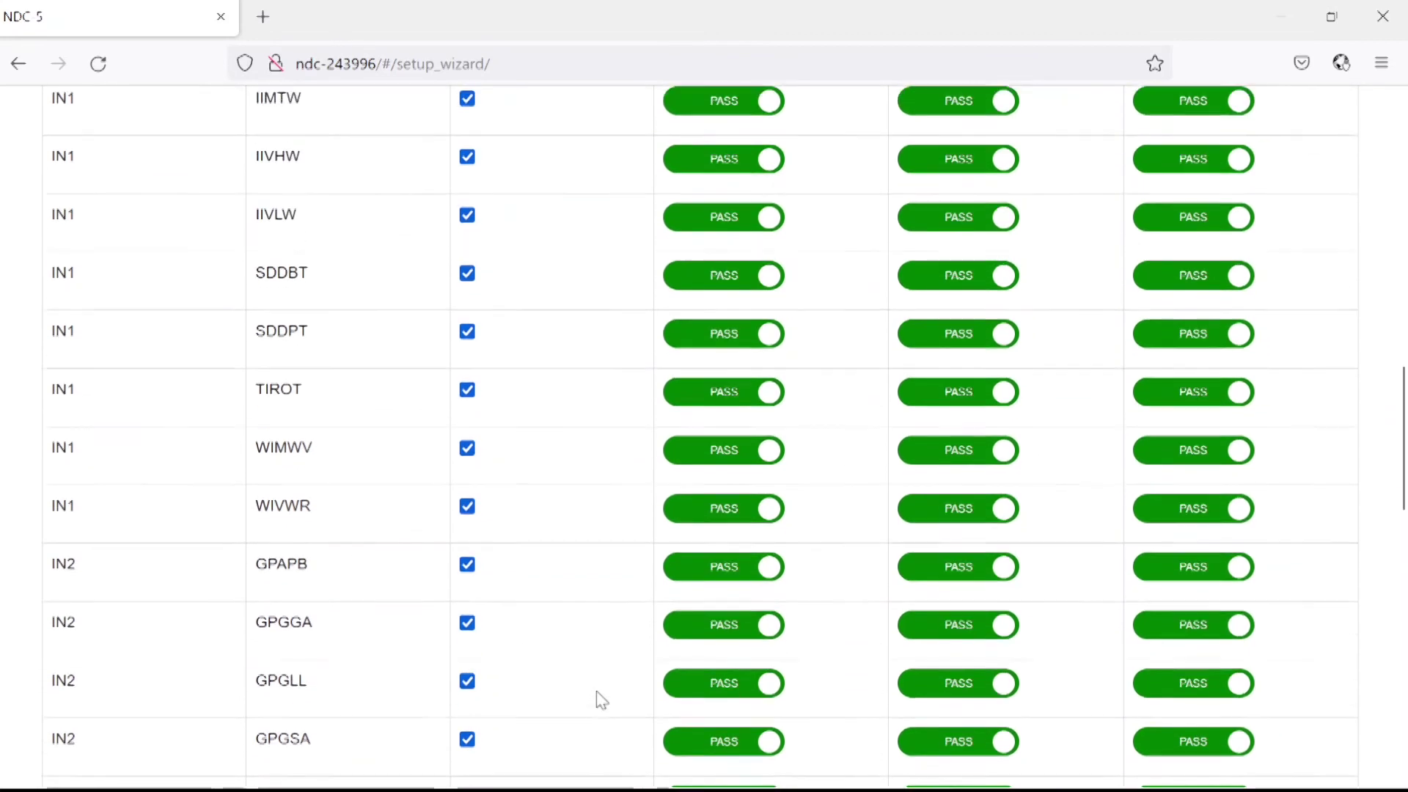
{"action": "scroll", "coordinate": [601, 700], "scroll_direction": "up", "scroll_amount": 8}
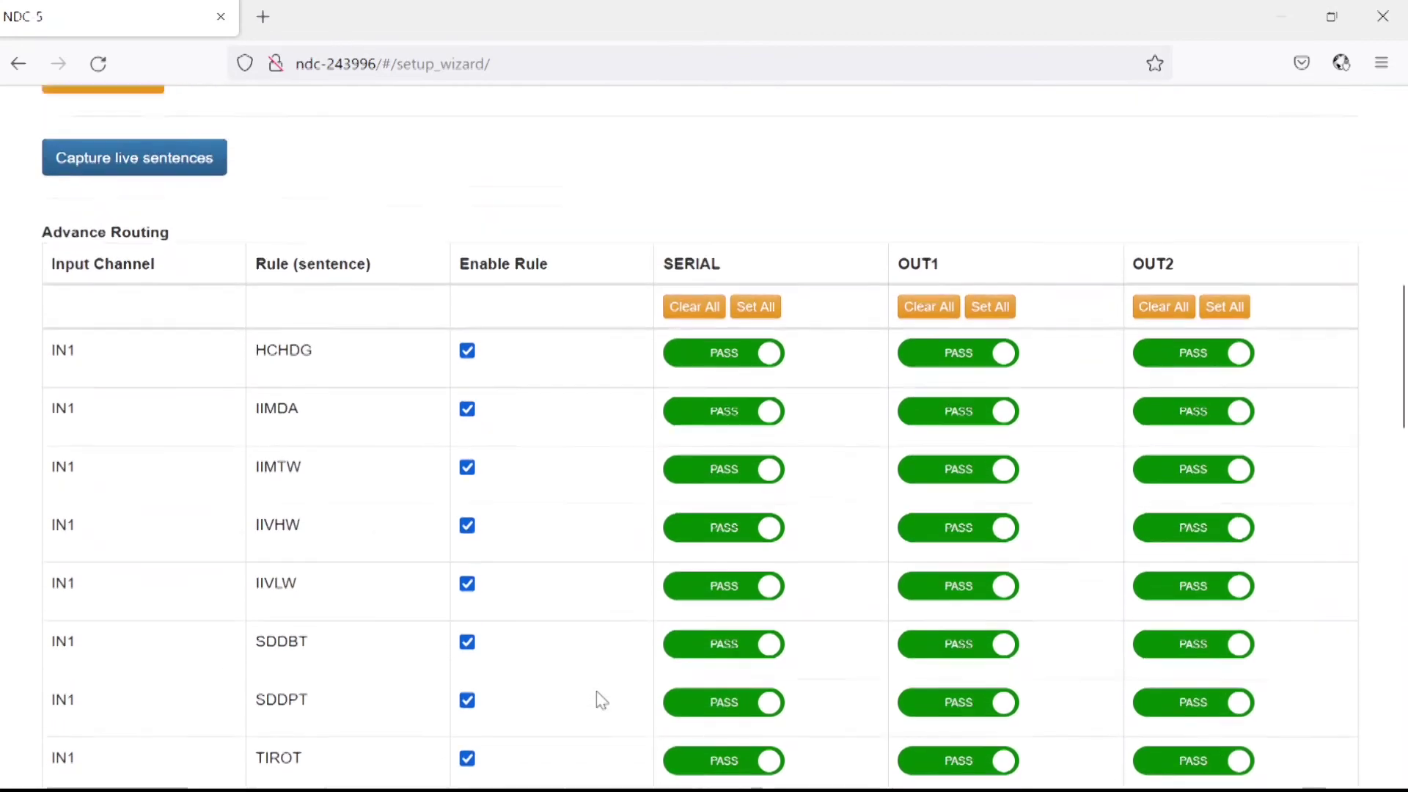
{"action": "scroll", "coordinate": [601, 700], "scroll_direction": "up", "scroll_amount": 8}
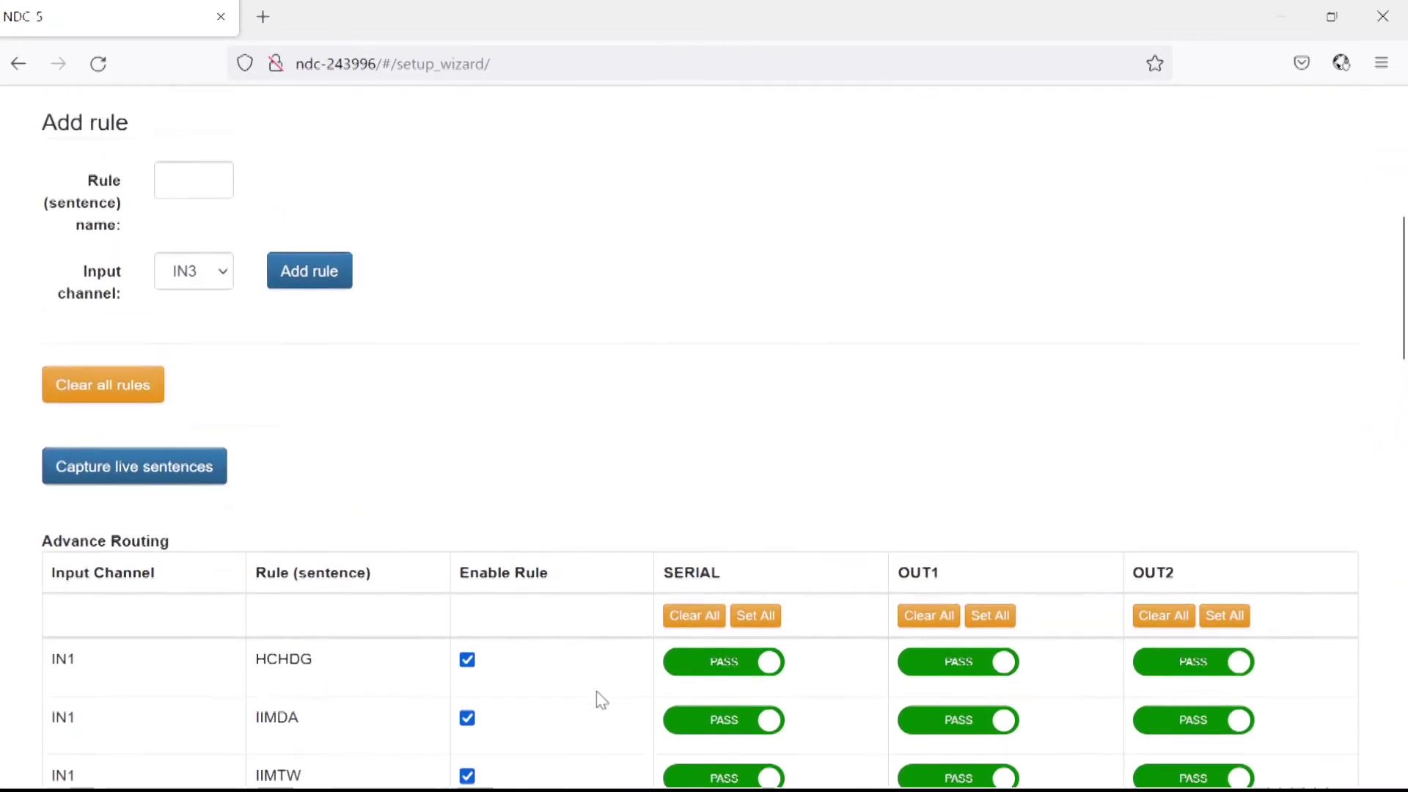
{"action": "scroll", "coordinate": [601, 700], "scroll_direction": "up", "scroll_amount": 3}
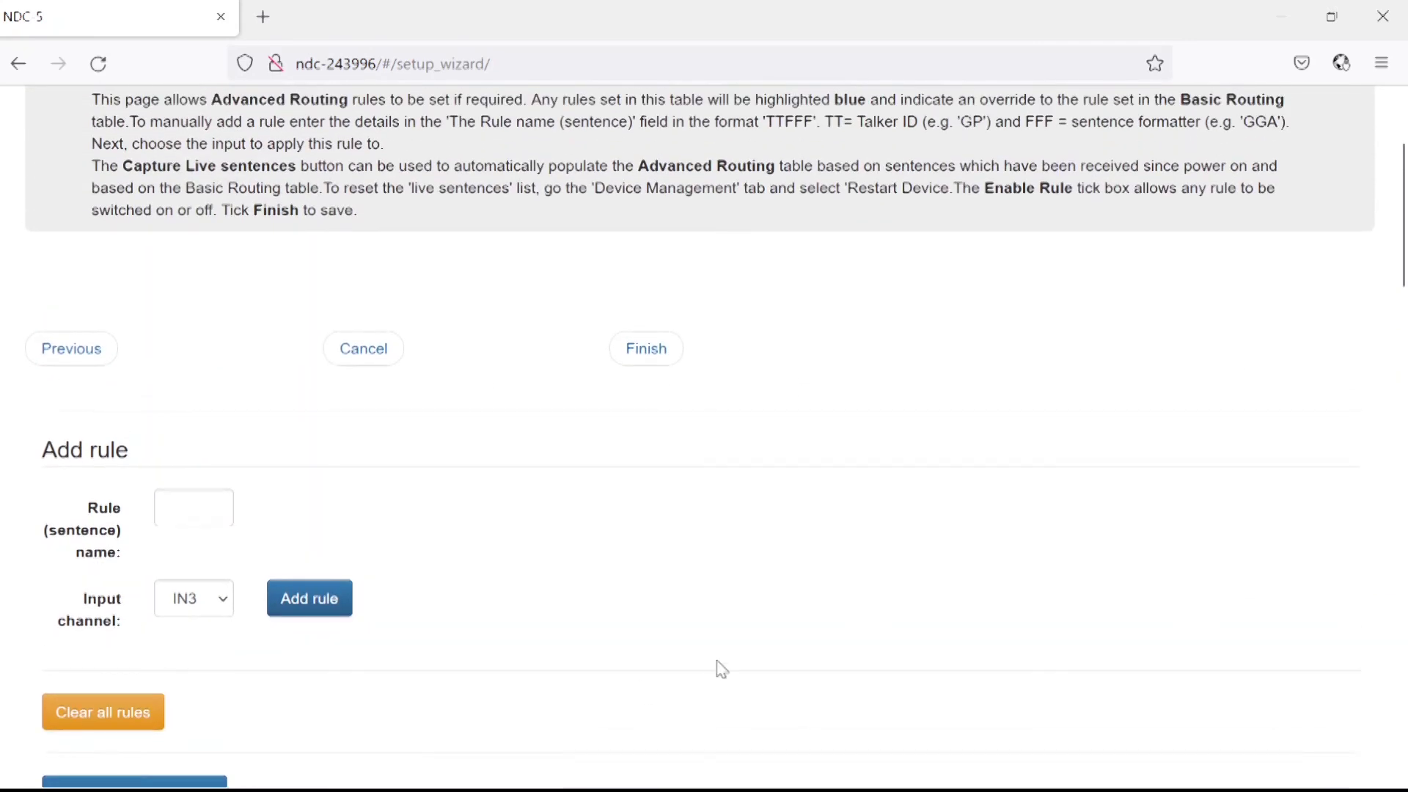
{"action": "left_click", "coordinate": [653, 359]}
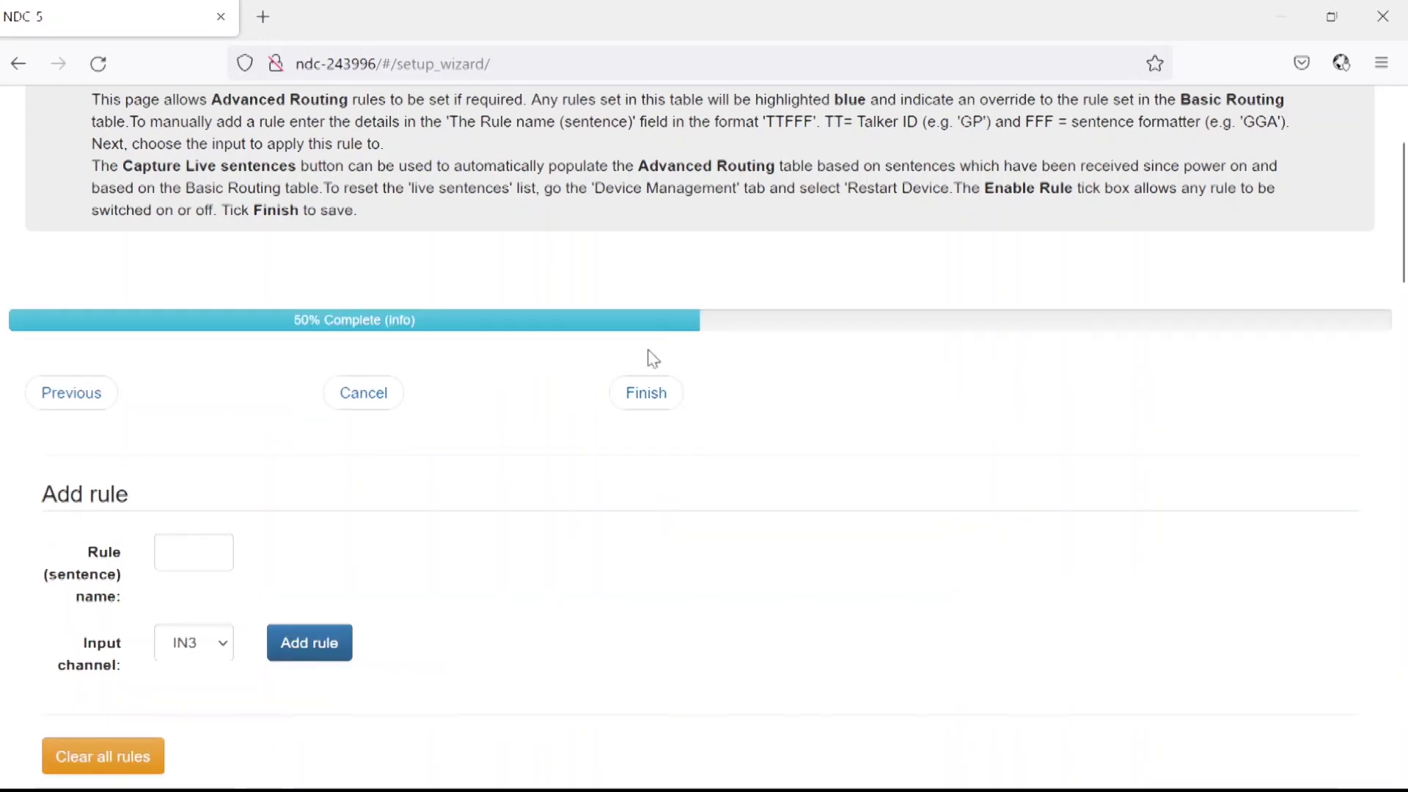